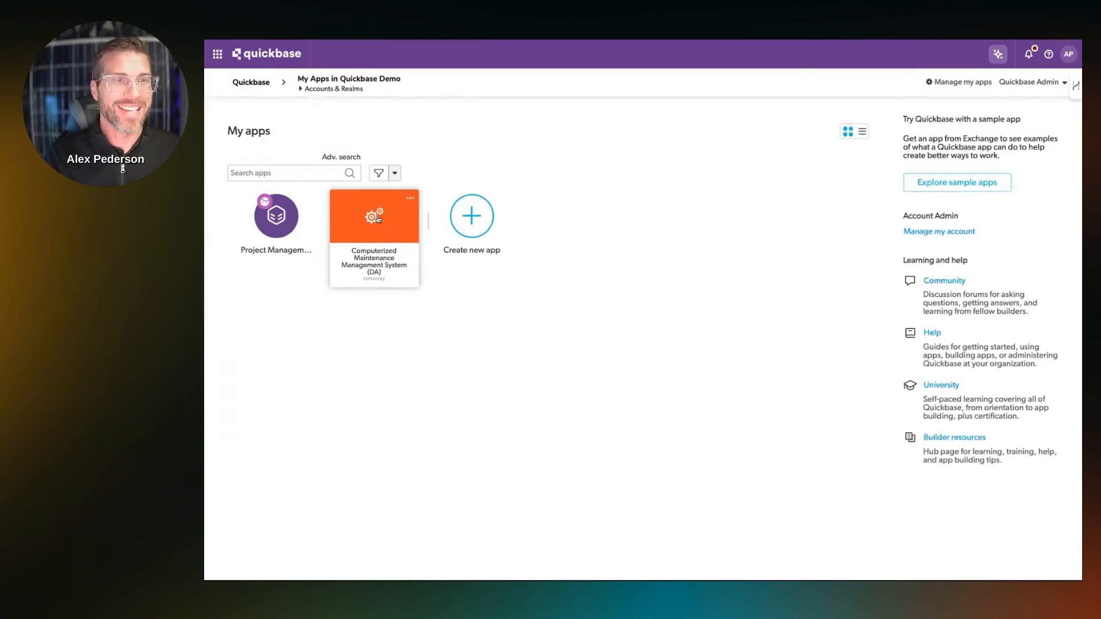
Open Quick insights for the Work Order Priority field in the Work Orders table of the Computerized Maintenance Management System (DA) app.
click(380, 223)
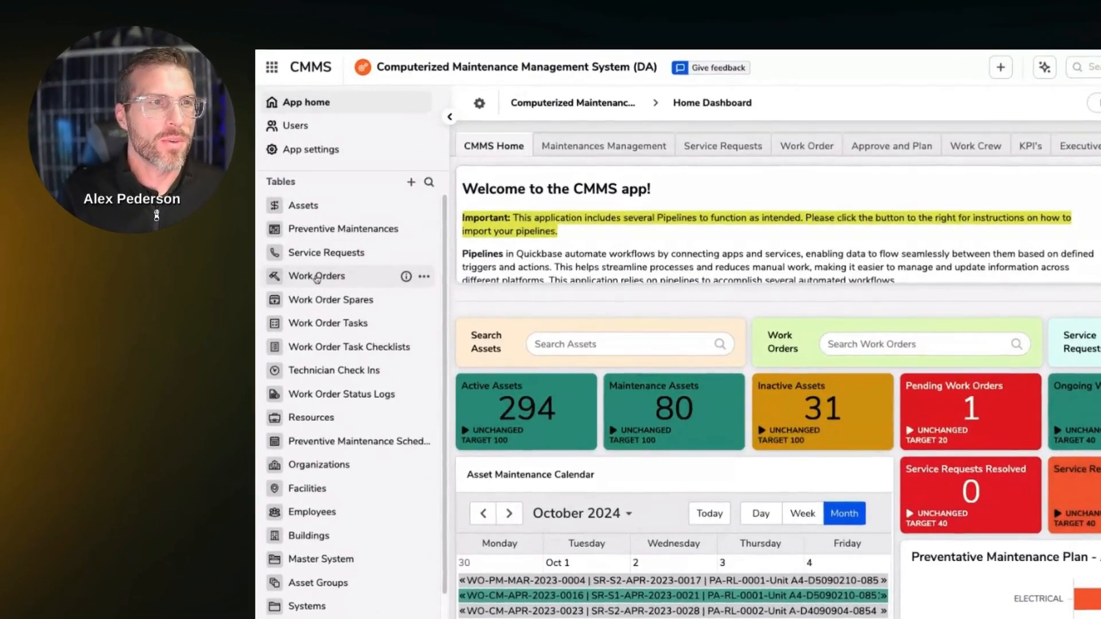
click(253, 223)
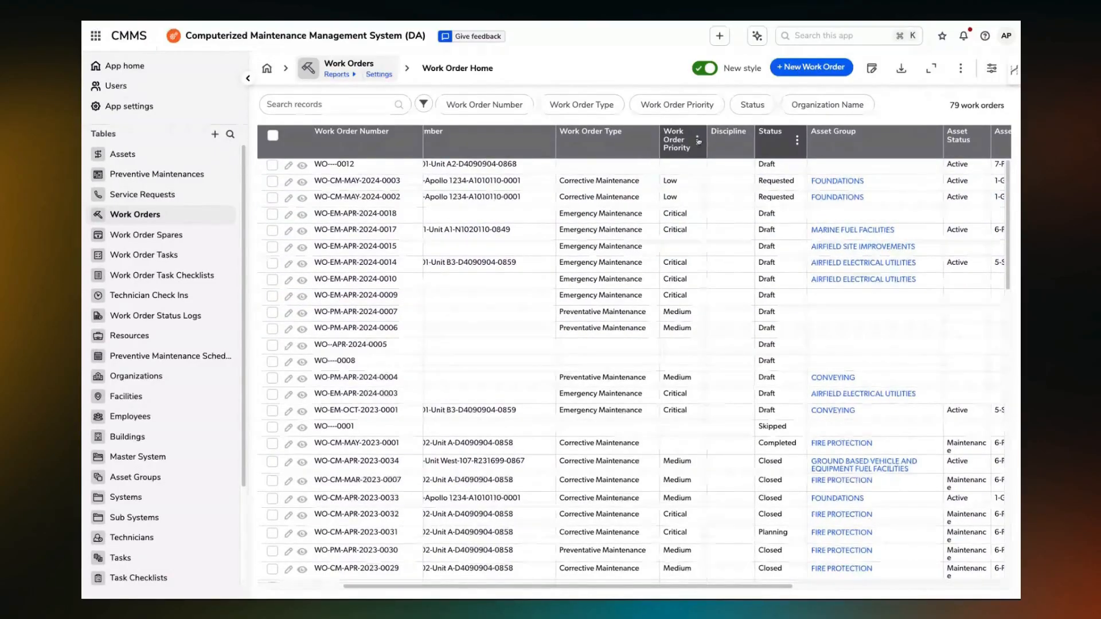
click(697, 140)
click(650, 285)
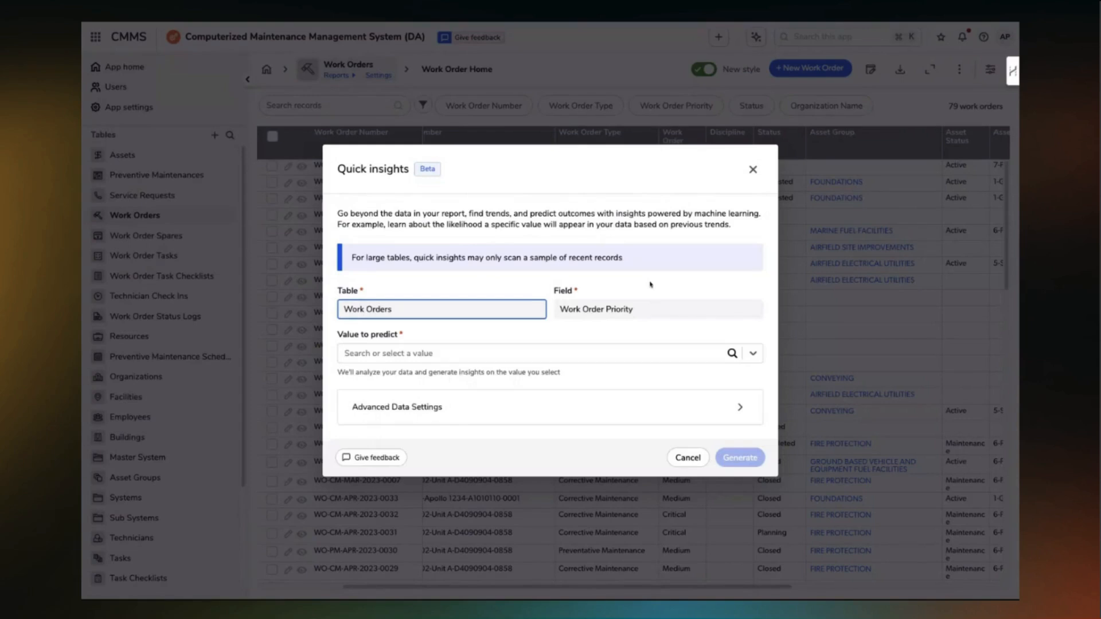
Generate quick insights with Critical as the work order priority value to predict.
click(462, 361)
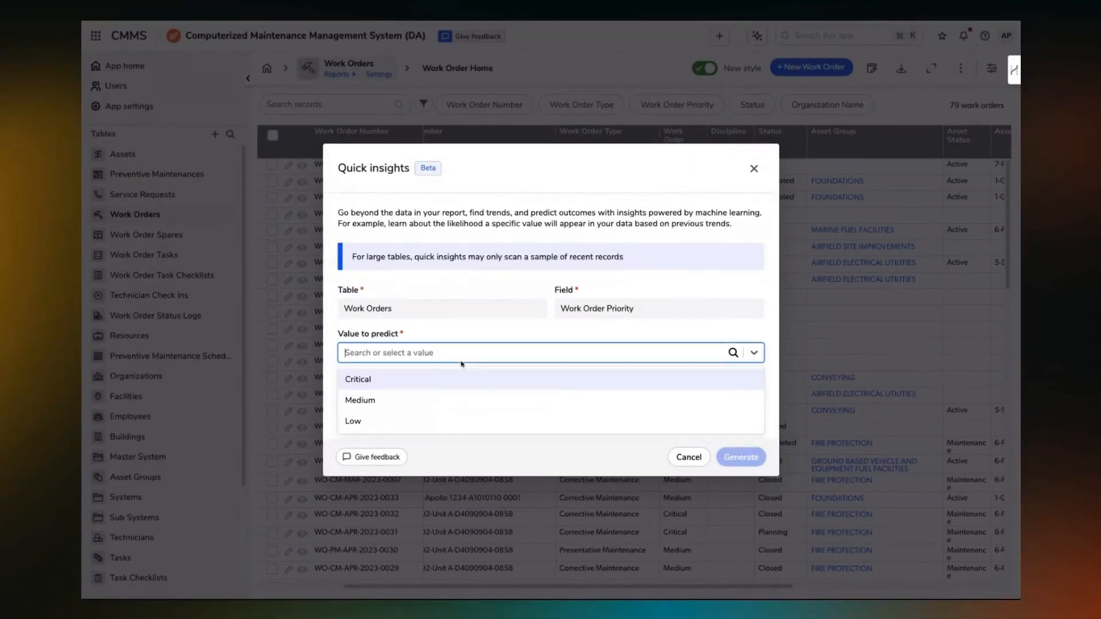
click(432, 380)
click(746, 459)
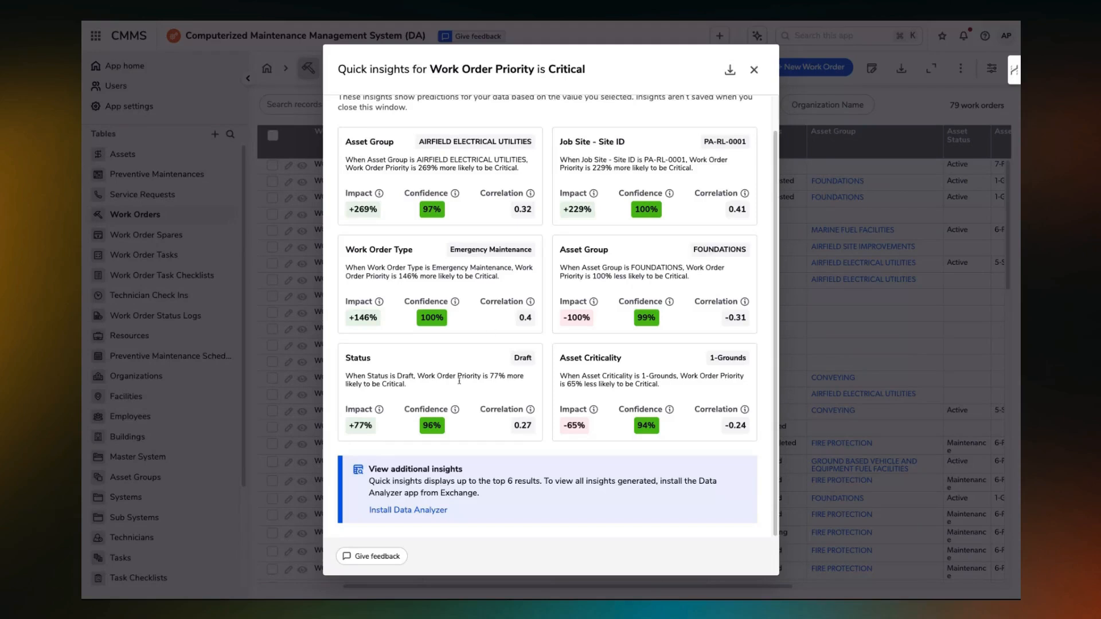
Install the Data Analyzer app offered for additional insights under the name Data Analyzer Template App Demo and open it.
click(394, 511)
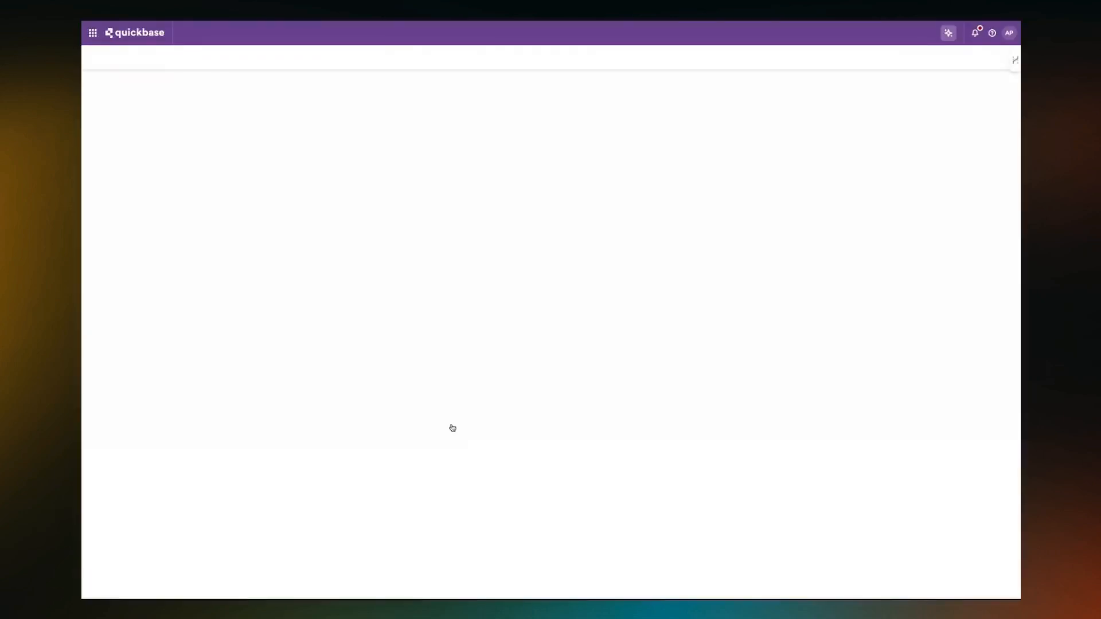
click(259, 300)
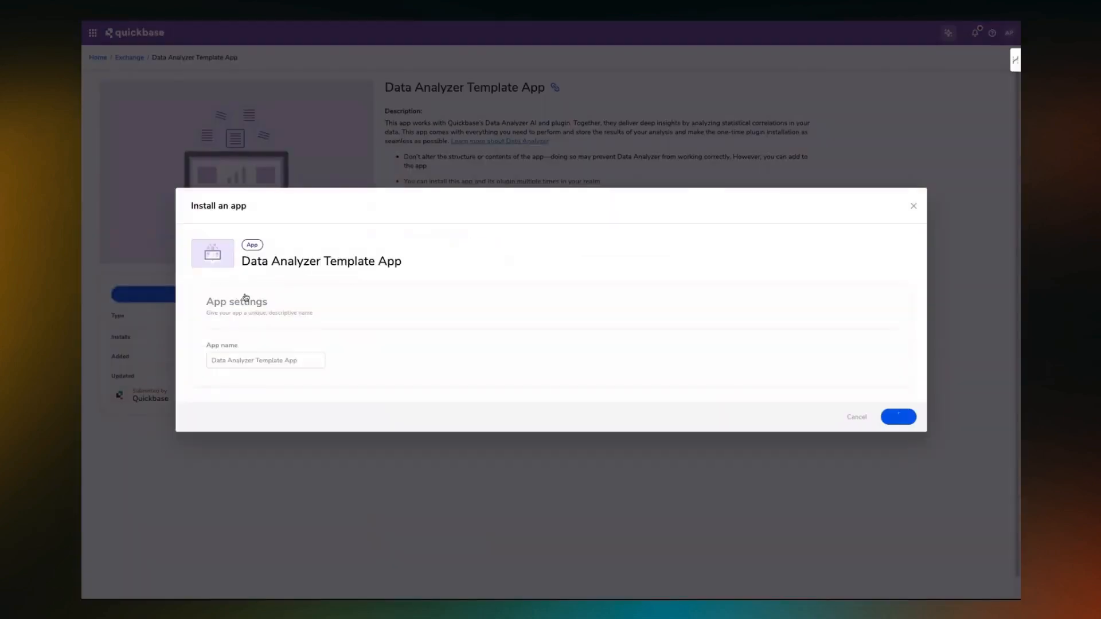
click(310, 360)
text(Demo)
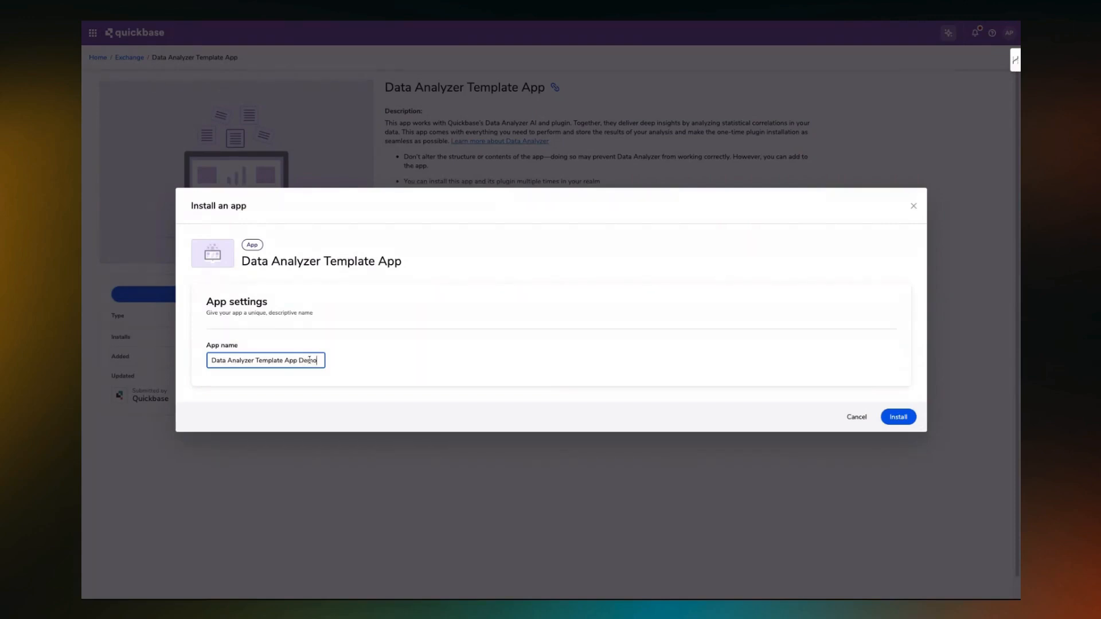
click(899, 419)
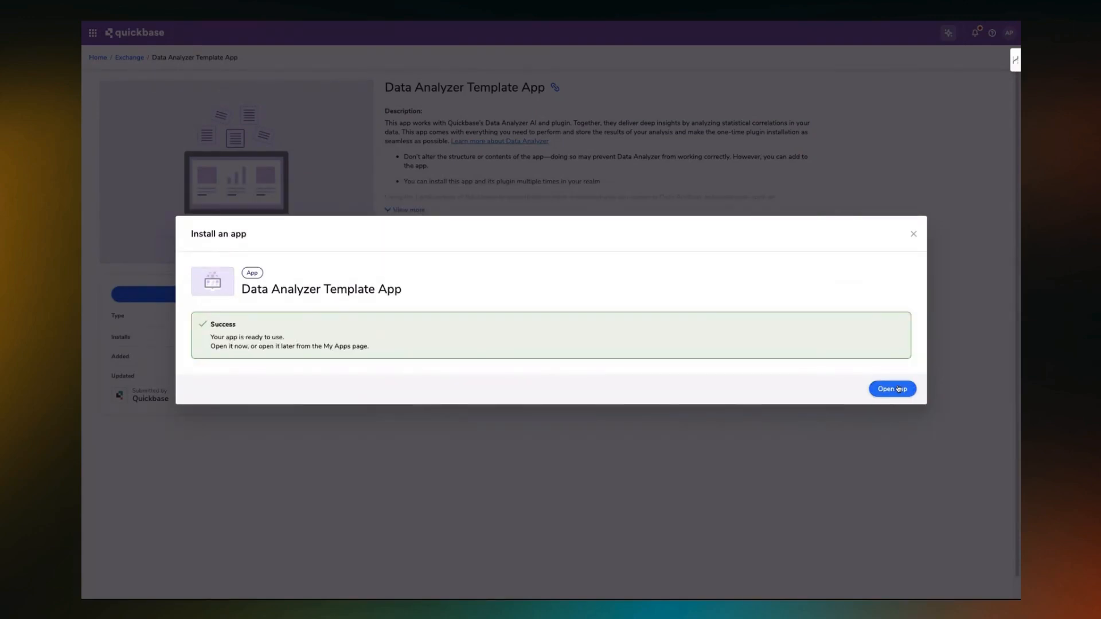
click(898, 389)
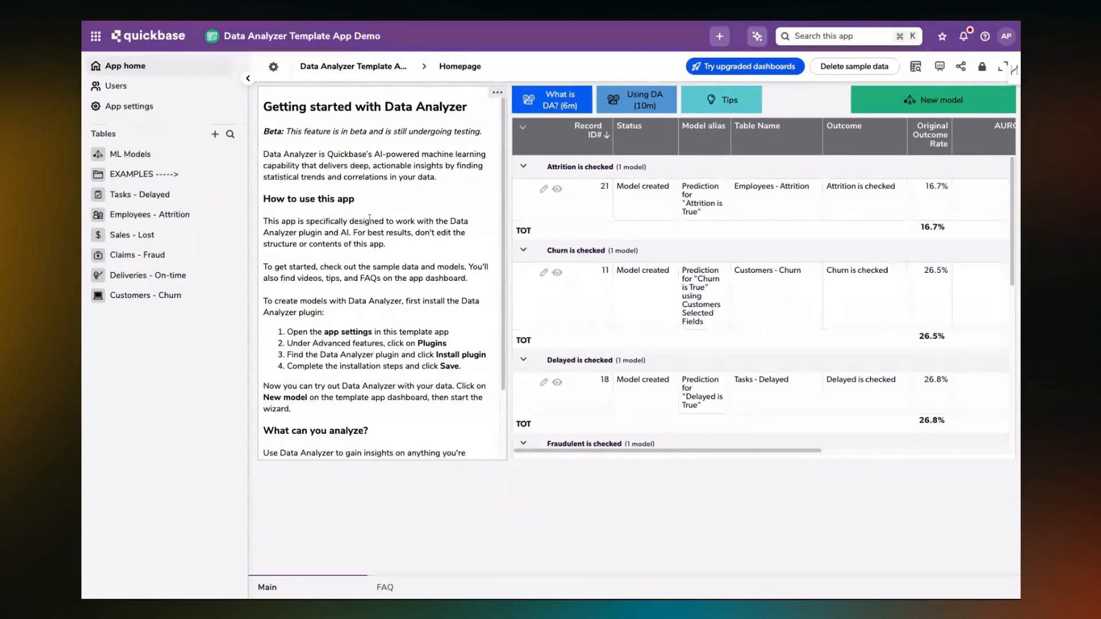
Start installing the Data Analyzer plugin from the plugin section of the app's settings.
click(131, 110)
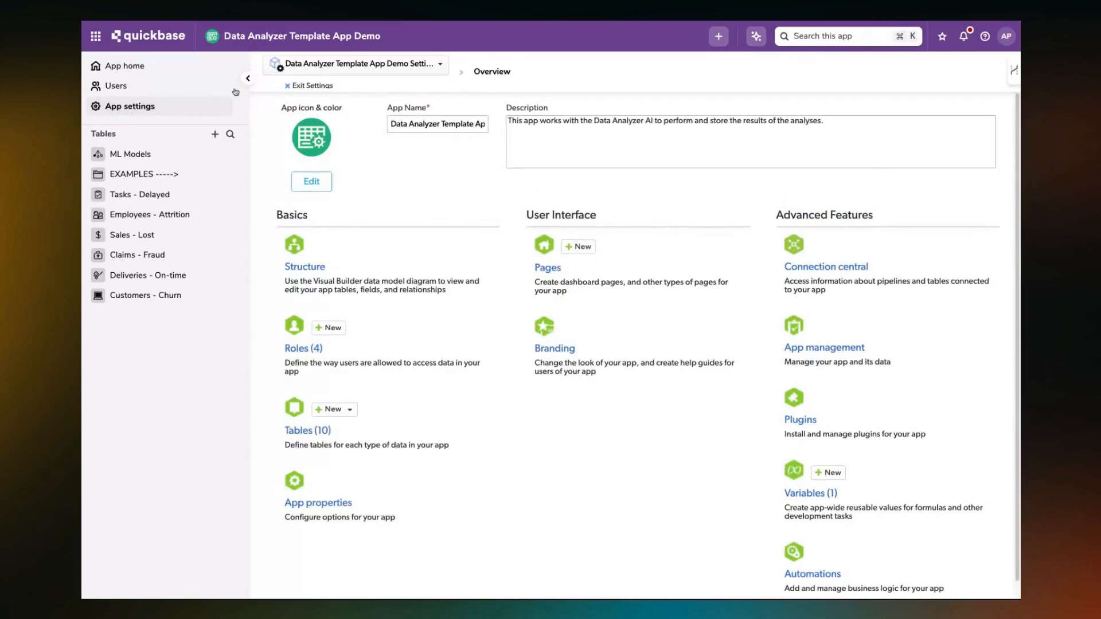
scroll(806, 421, down, 1)
scroll(806, 418, down, 1)
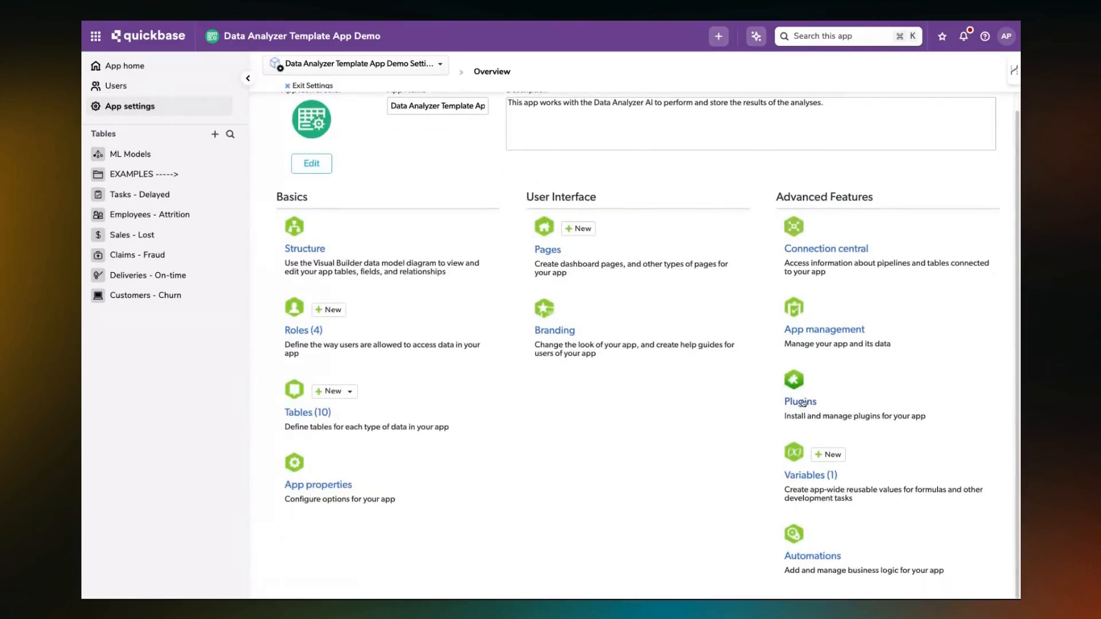
click(809, 397)
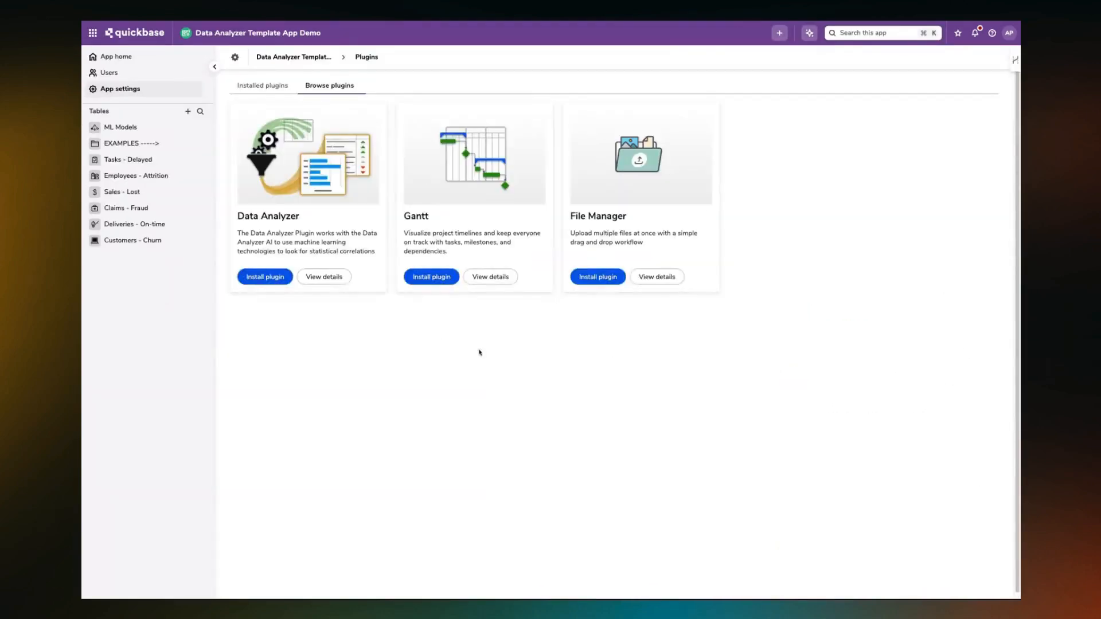
click(256, 279)
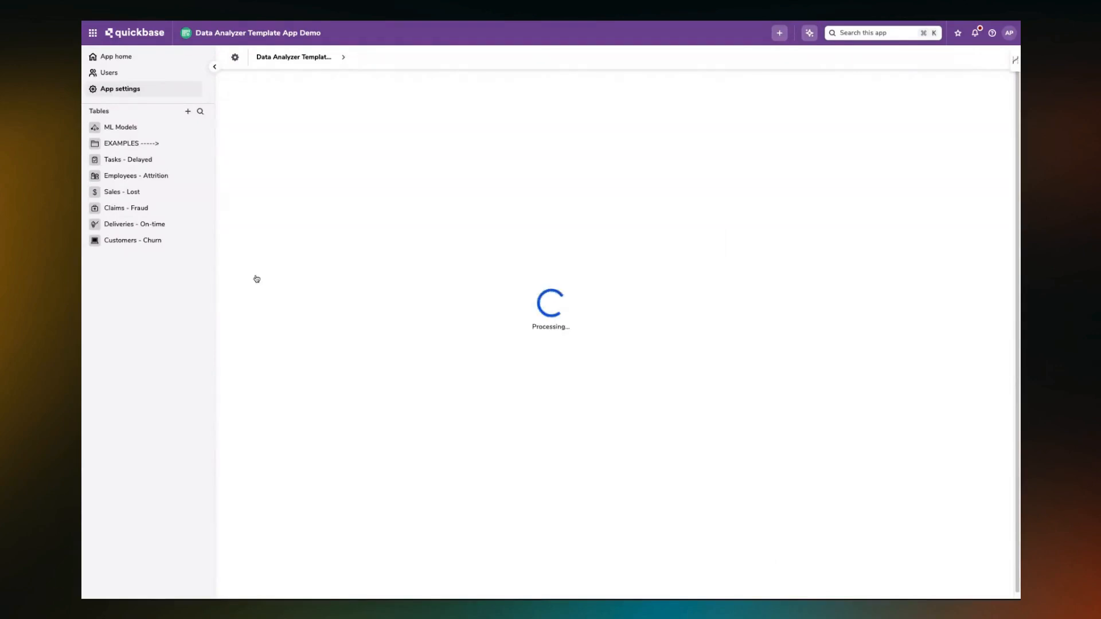
Title the plugin Demo, confirm that all installation requirements are met, and continue to installation step 2.
text(Demo)
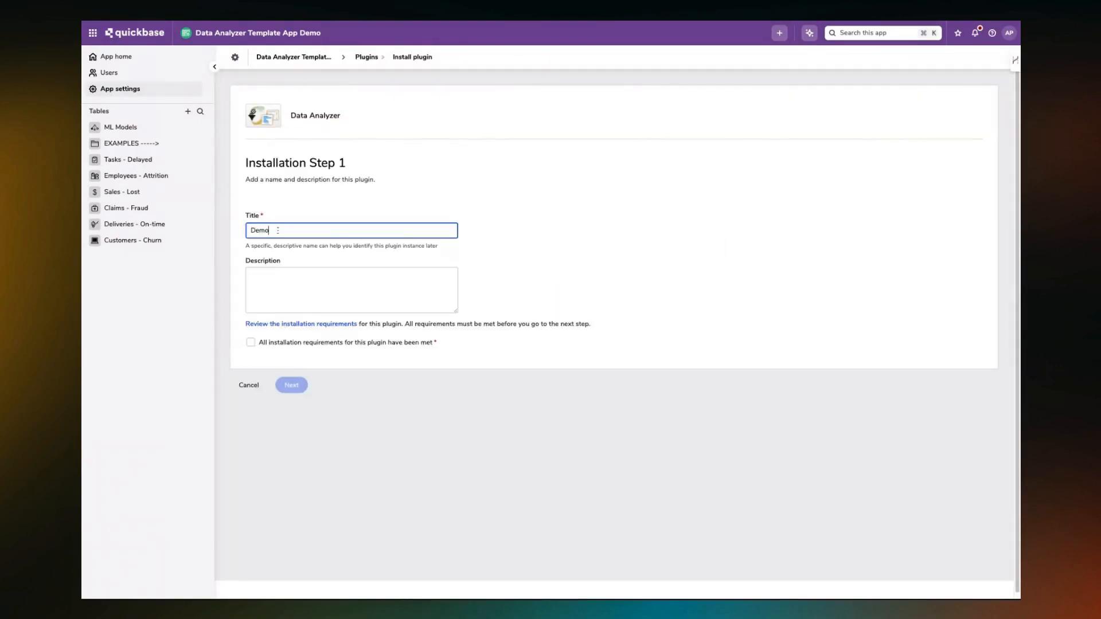
click(251, 344)
click(299, 386)
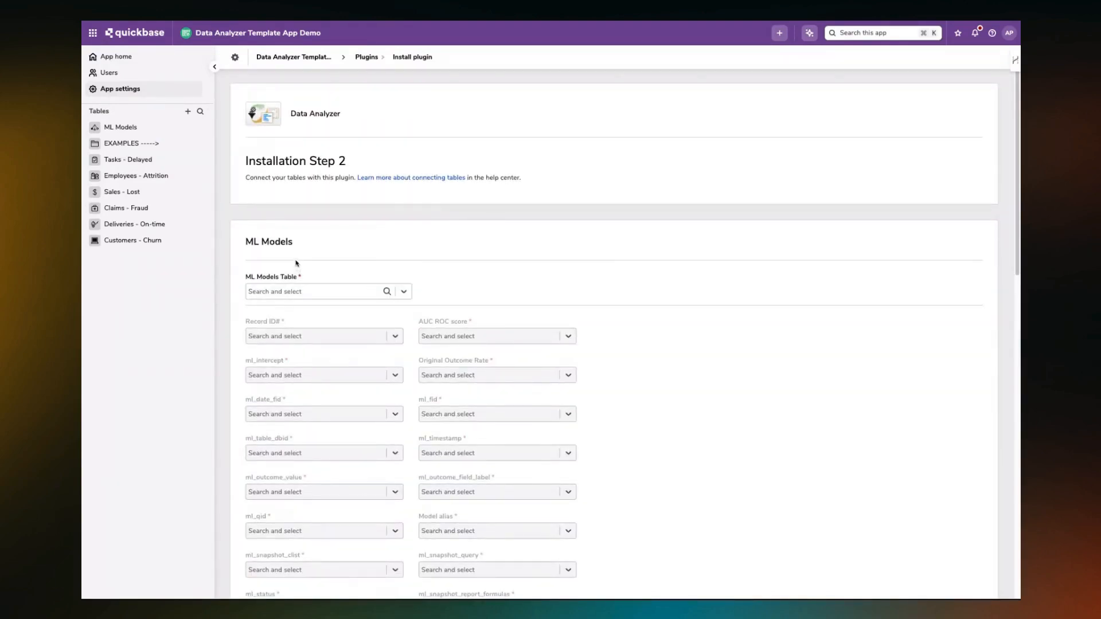
Connect the plugin to the ML Models, Factors and Percentiles tables and save the installation.
click(405, 293)
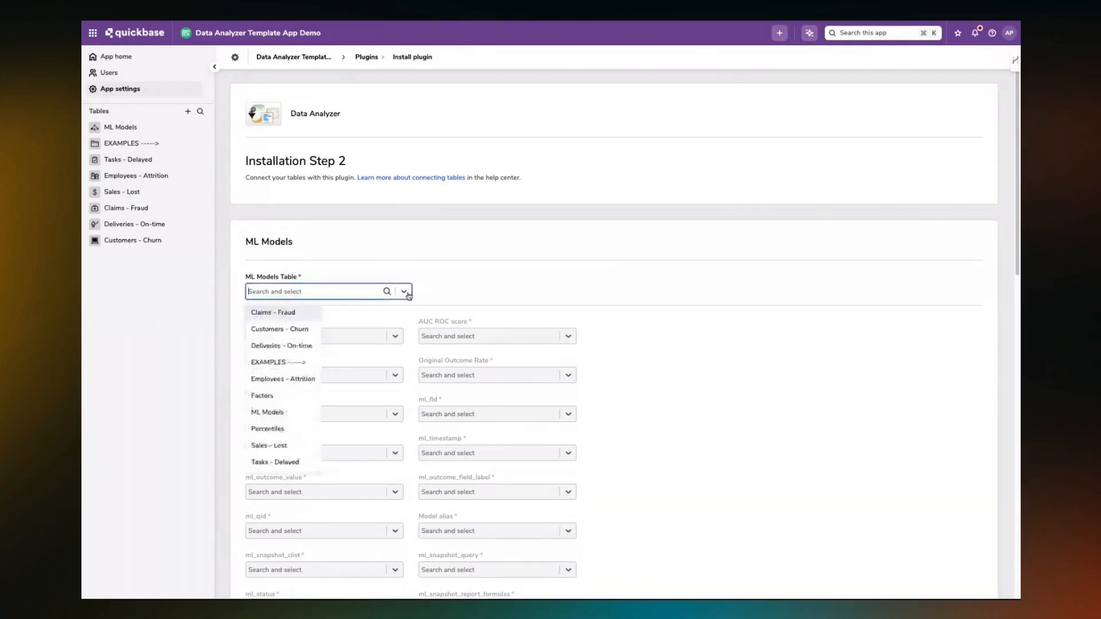
click(287, 412)
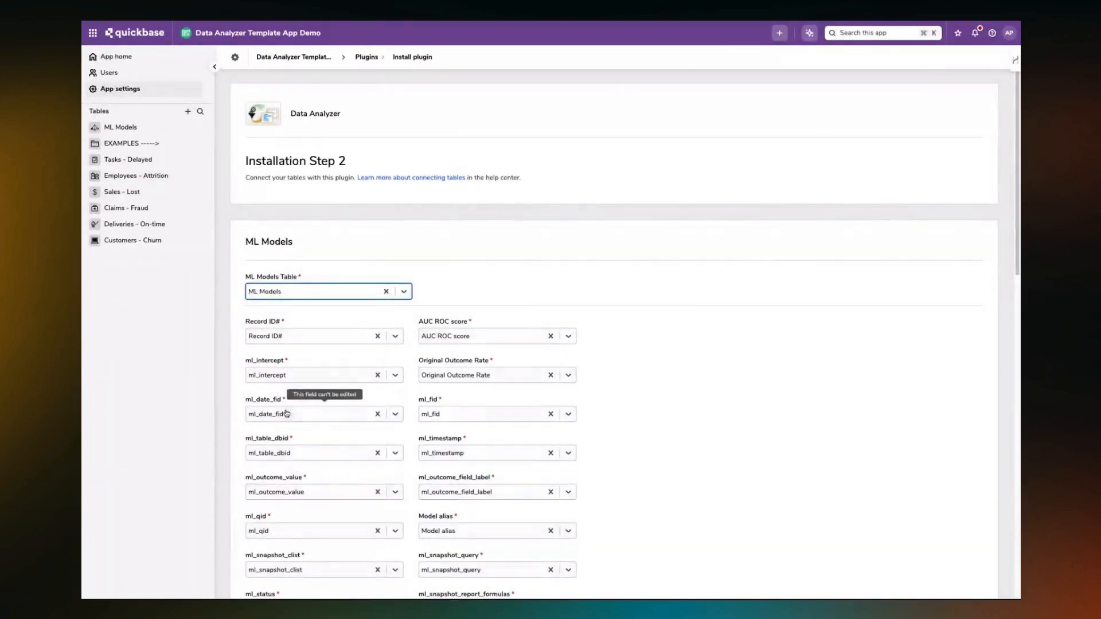
scroll(607, 373, down, 8)
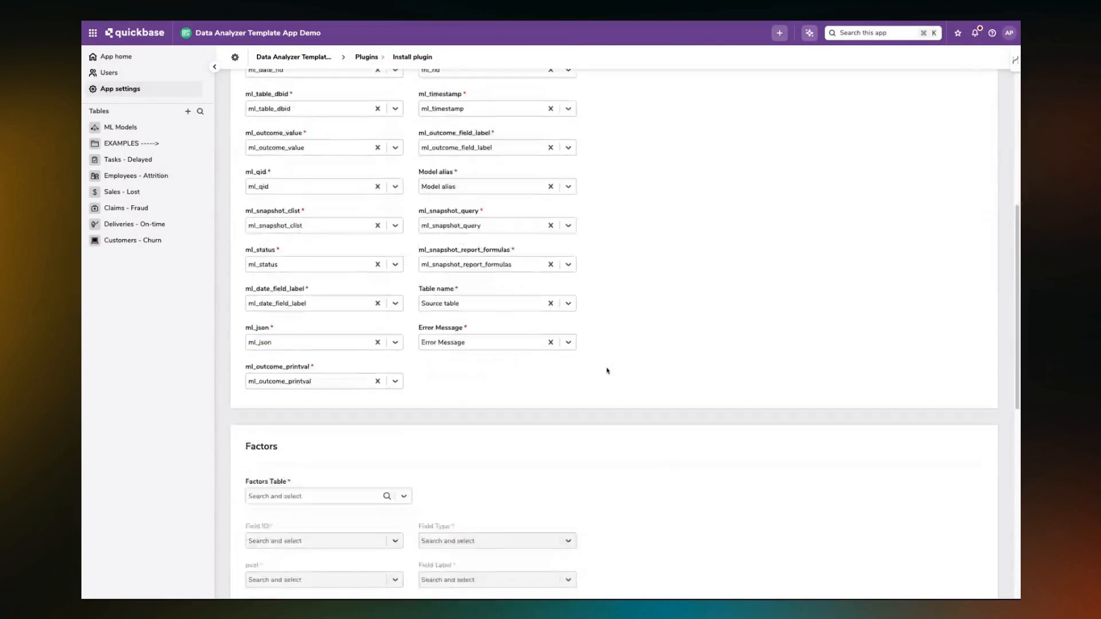
click(290, 406)
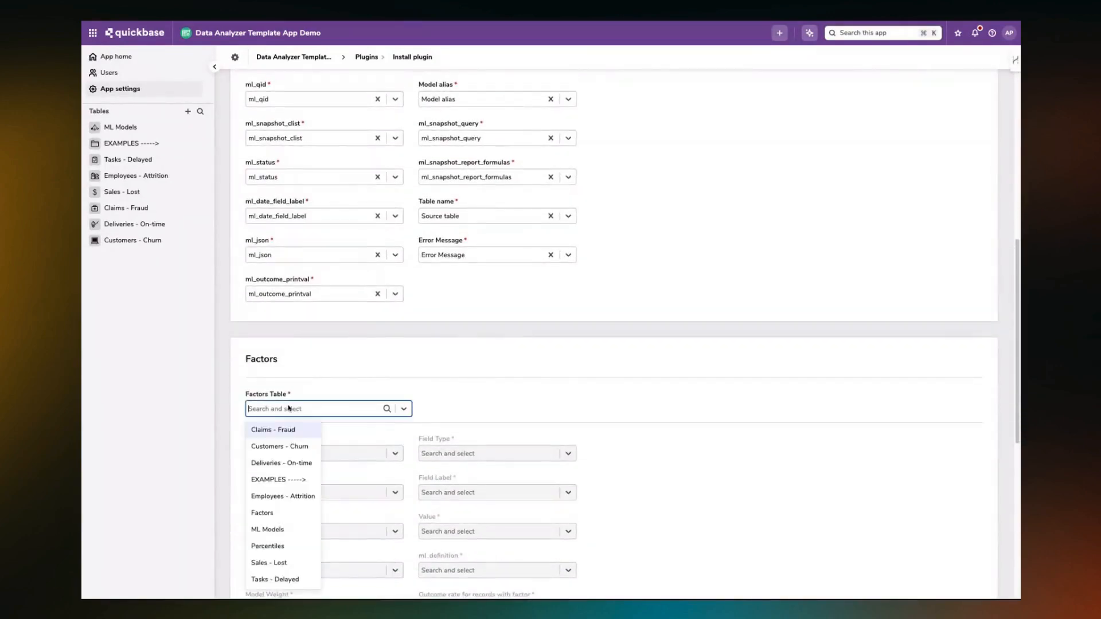
click(264, 512)
scroll(516, 376, down, 5)
scroll(515, 376, down, 2)
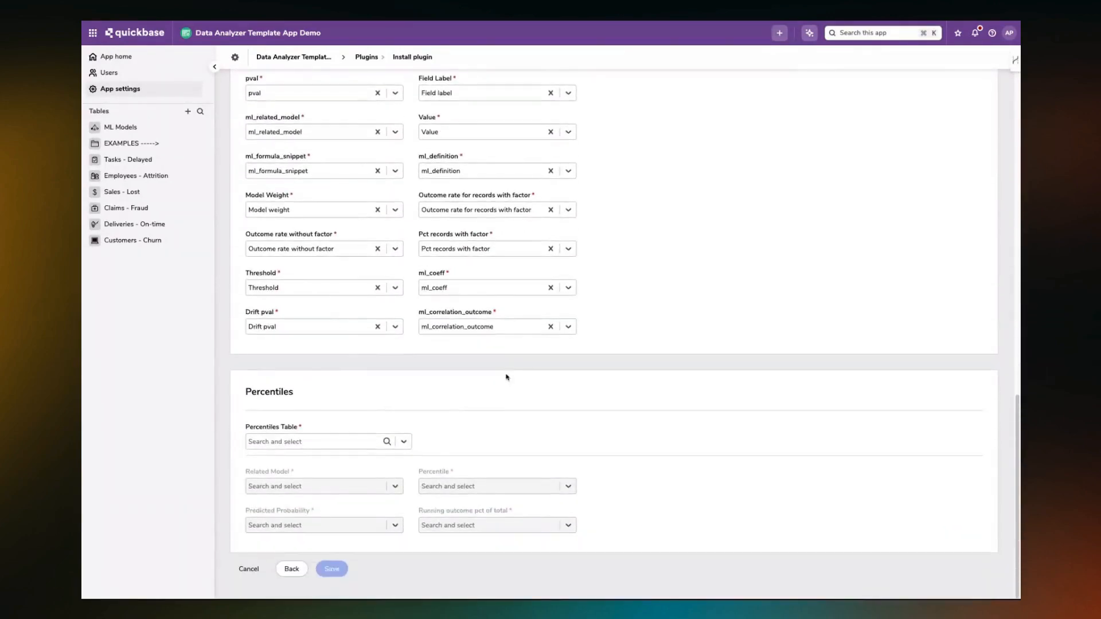
click(404, 439)
click(270, 577)
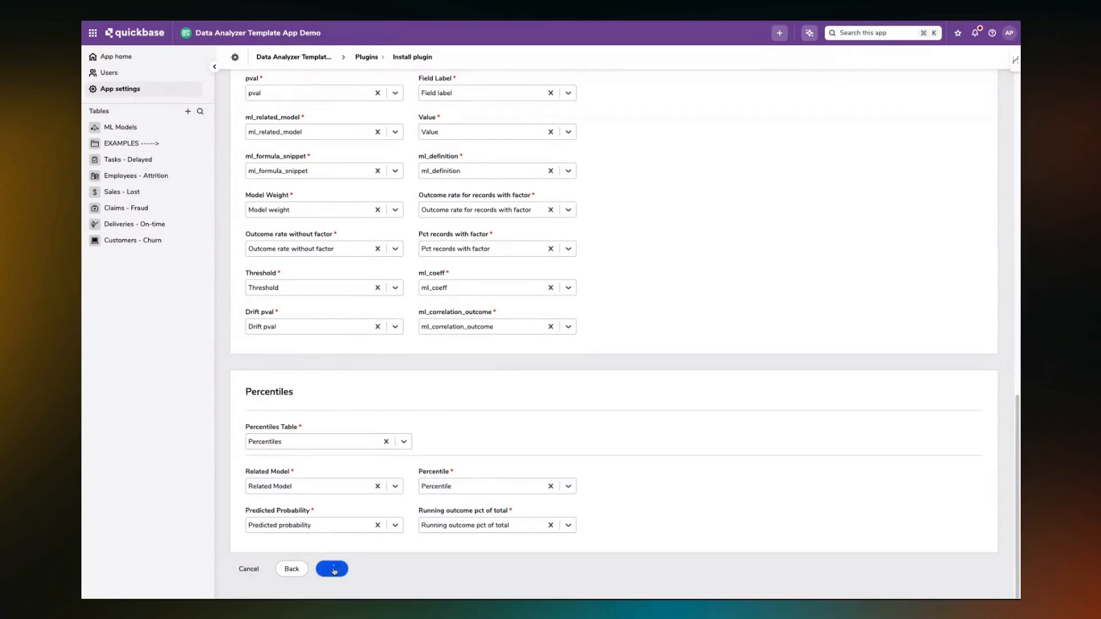
click(332, 569)
Add a new model from the app's homepage and start the Data Analyzer wizard for it.
click(113, 58)
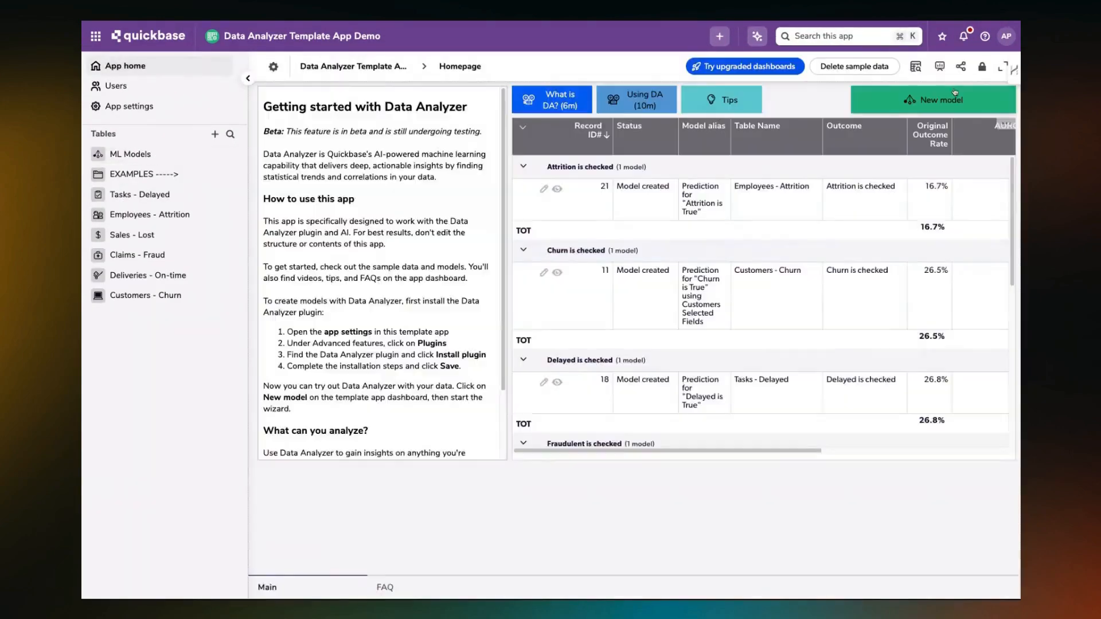
click(940, 110)
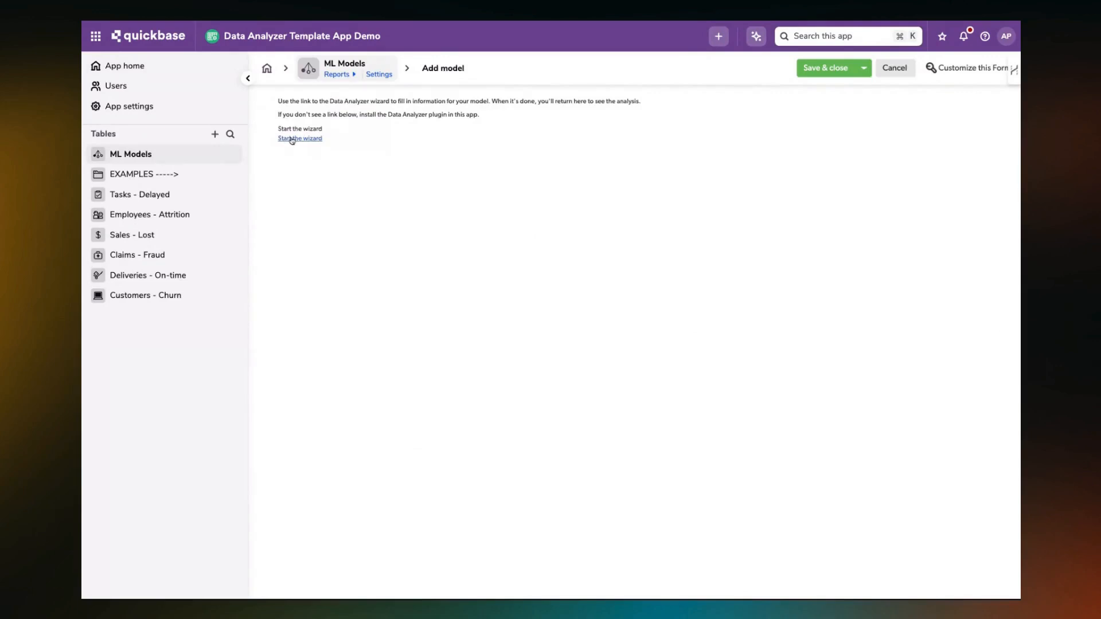
click(309, 139)
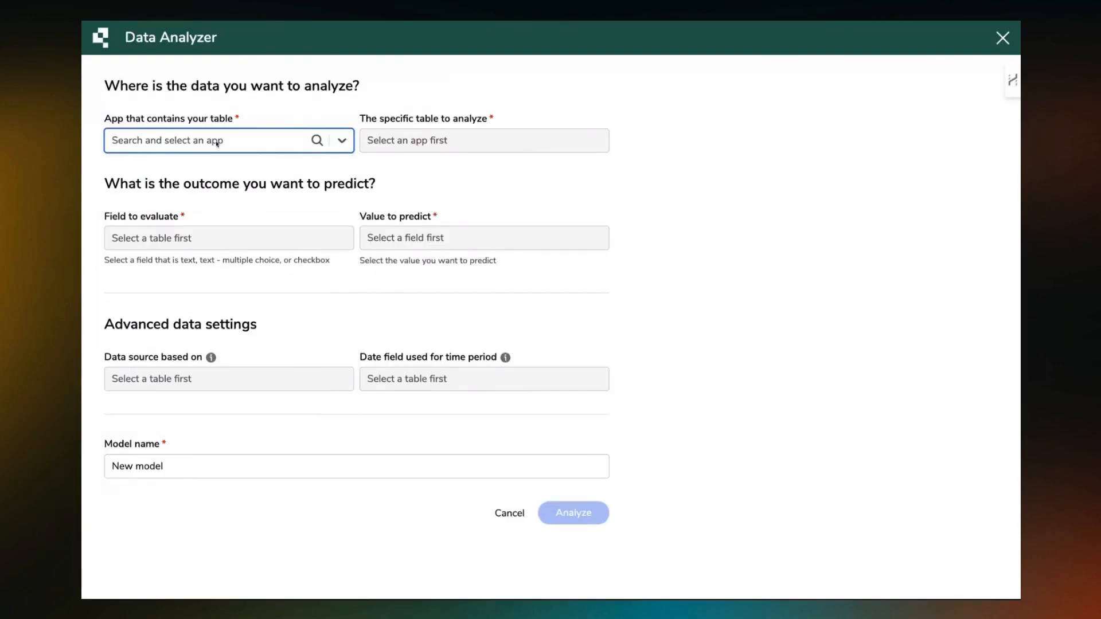
Choose the Work Orders table of the Computerized Maintenance Management System app as the data to analyze.
click(339, 142)
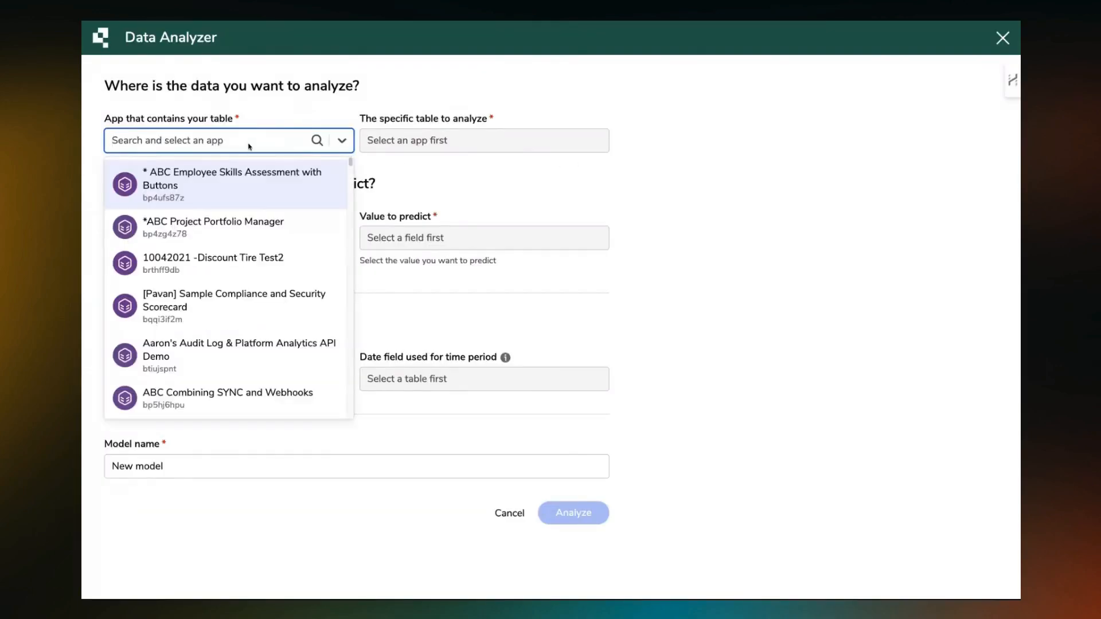
text(com)
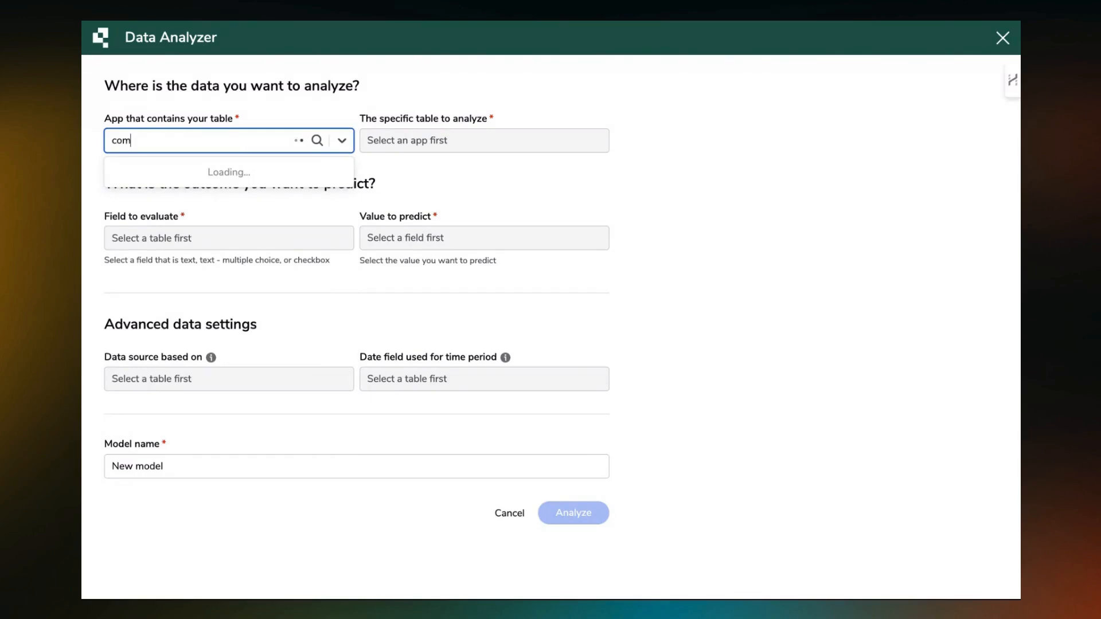
text(puter)
key(Return)
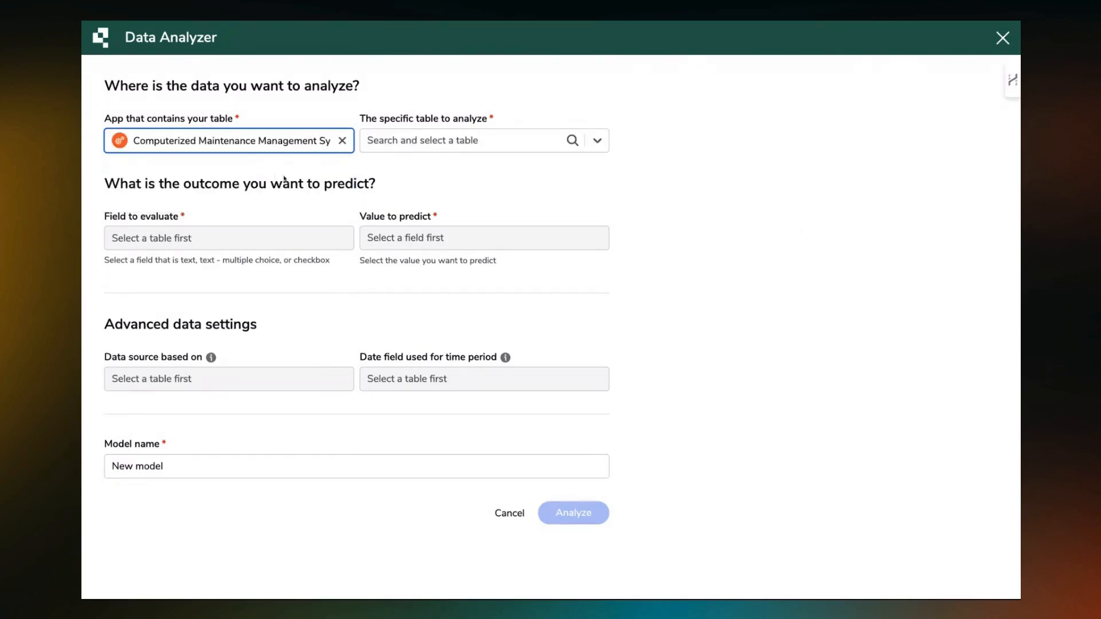
click(596, 141)
click(447, 248)
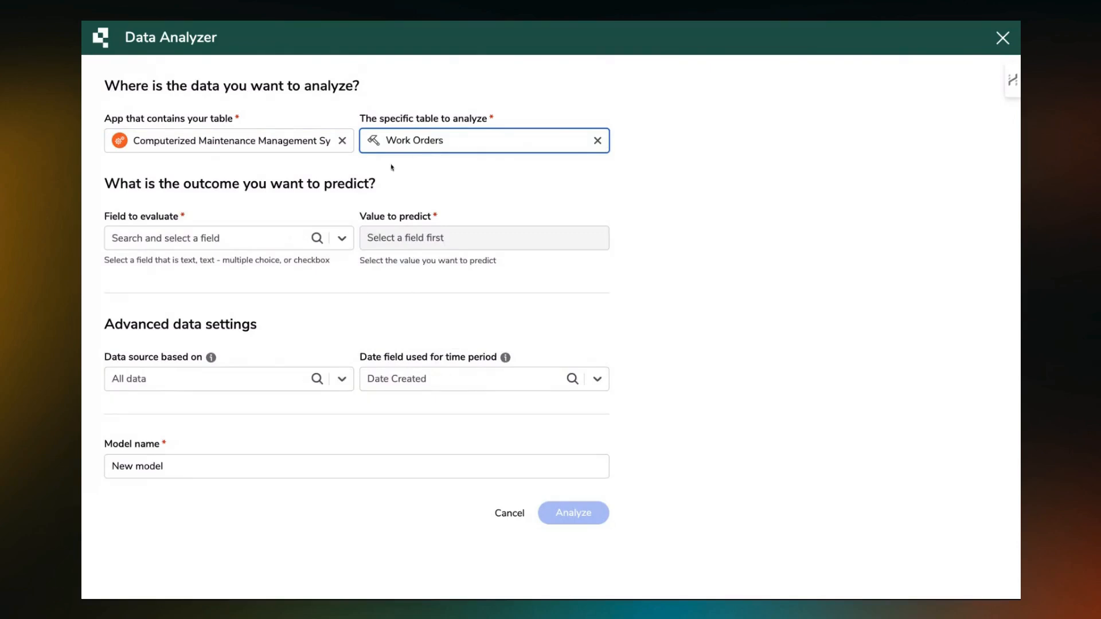
Run the analysis predicting Work Order Priority as Critical, with the List All report as the data source.
click(354, 236)
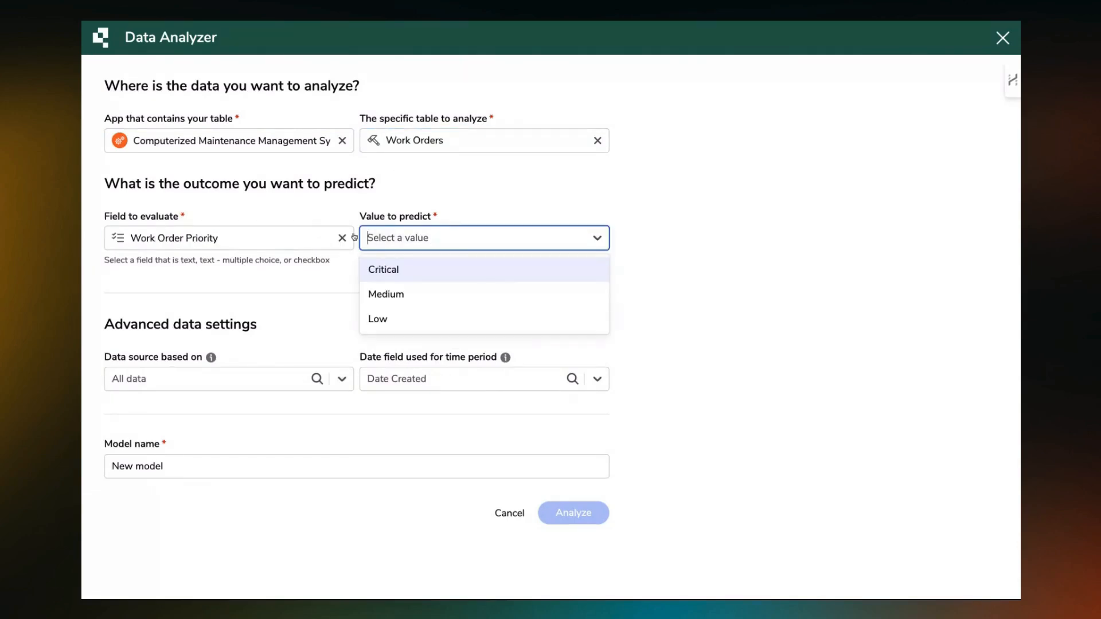
click(387, 270)
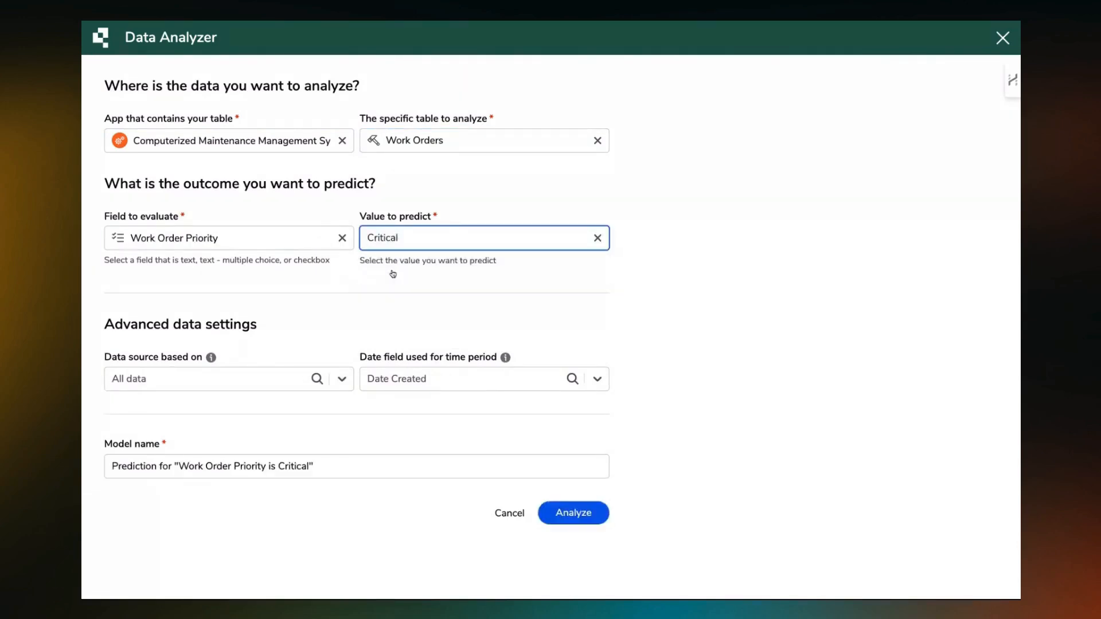
click(152, 389)
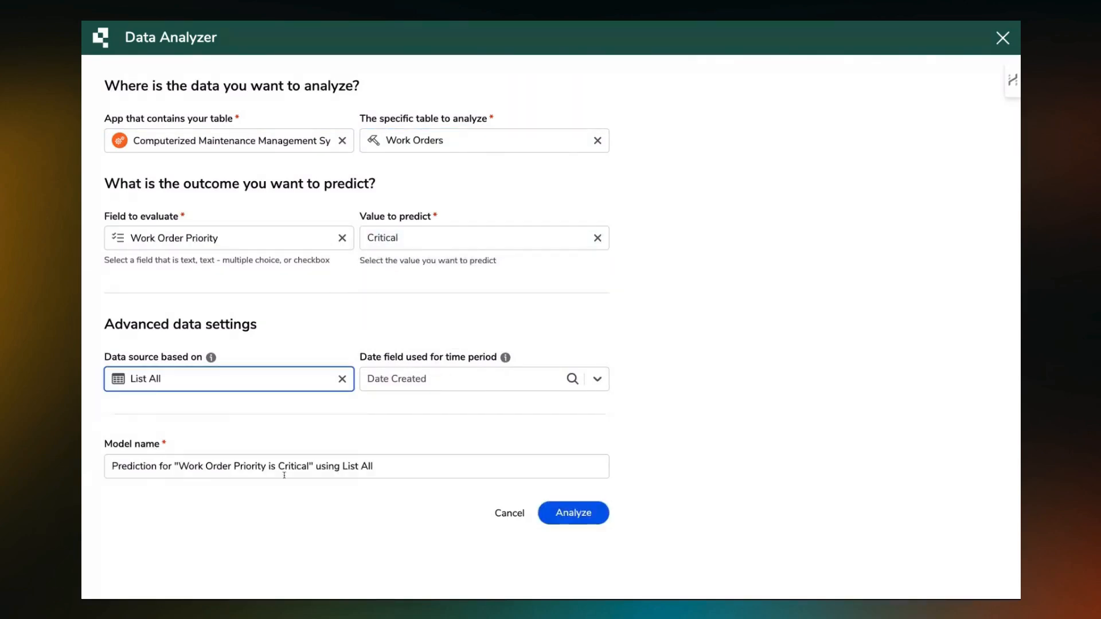
click(569, 516)
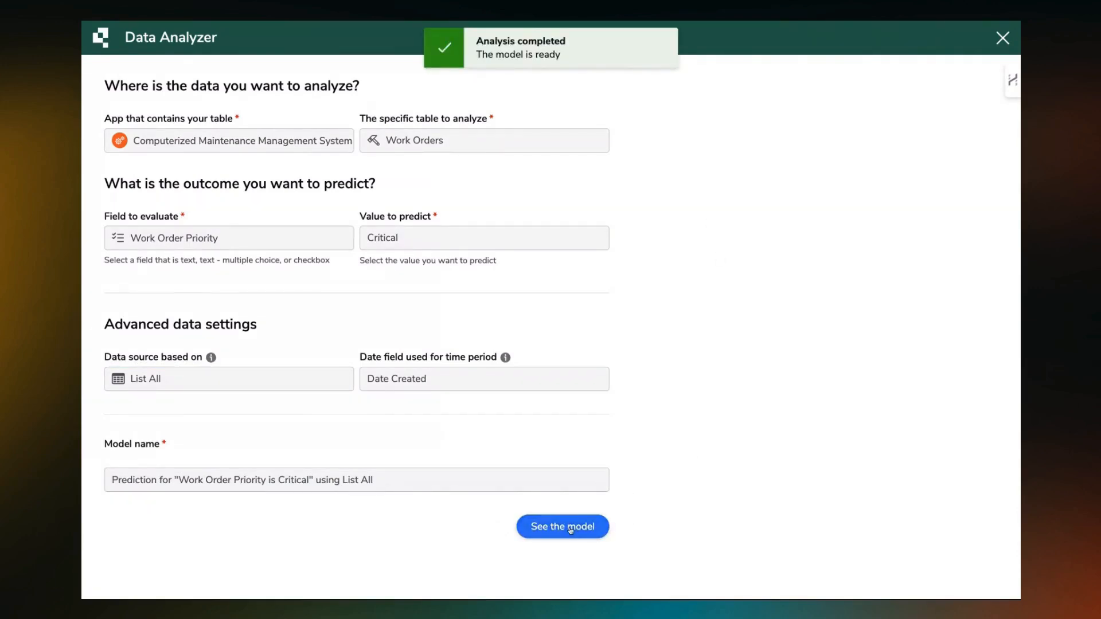
Open the analyzed model and examine its performance rating and the correlation and confidence of its factor insights.
click(570, 528)
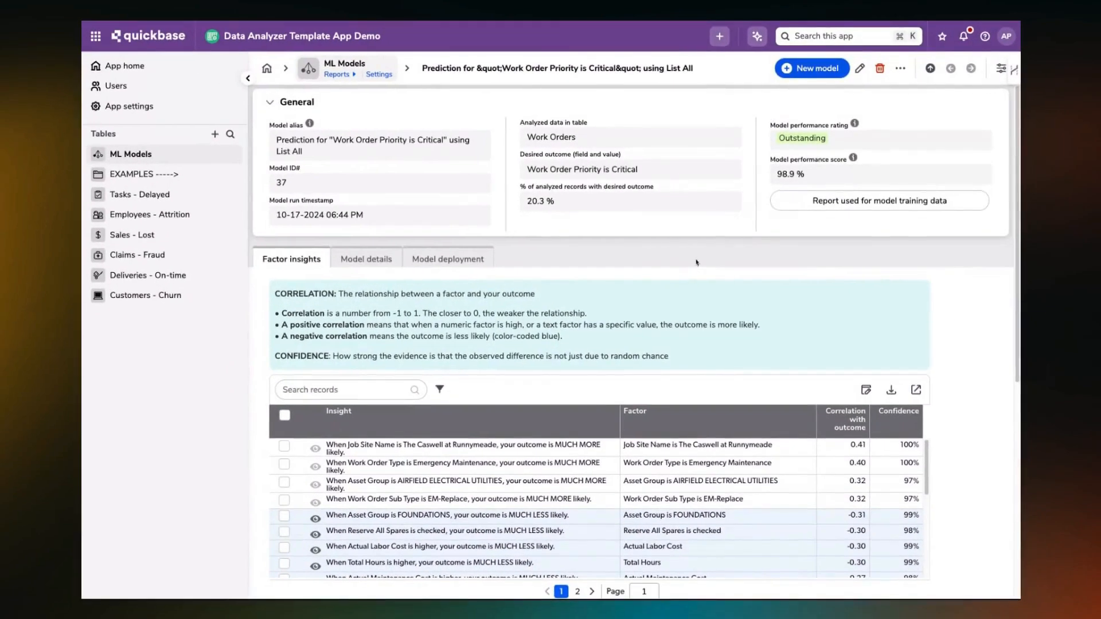
scroll(659, 325, down, 2)
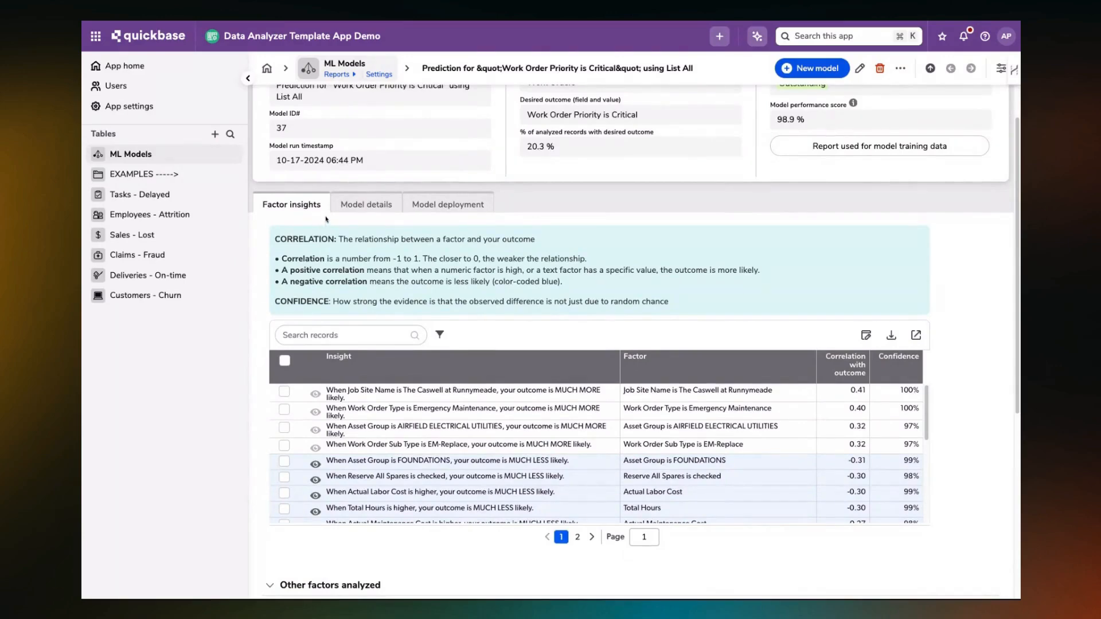
scroll(508, 441, down, 1)
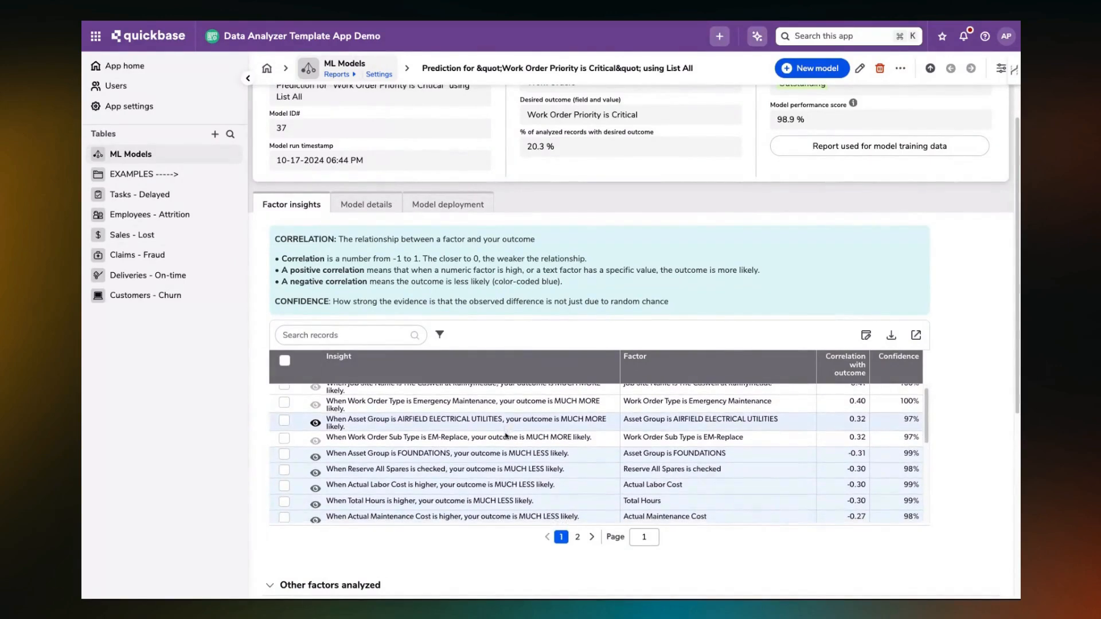
Examine the remaining factor insights, then the model details with the model weight by field and the weighted factor list.
scroll(508, 440, down, 3)
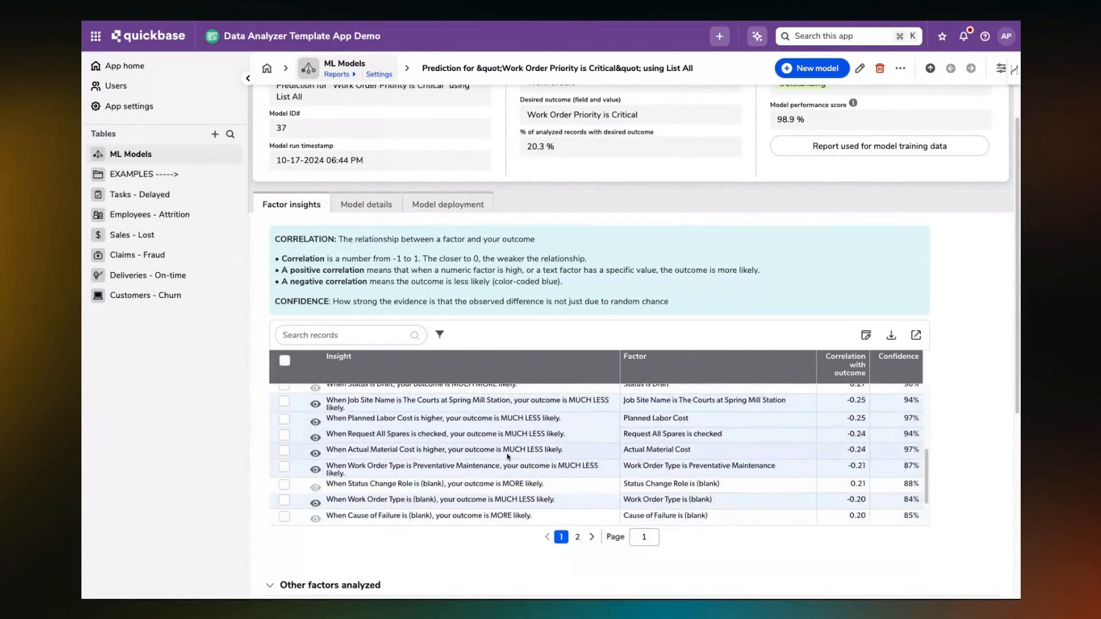
scroll(508, 457, up, 5)
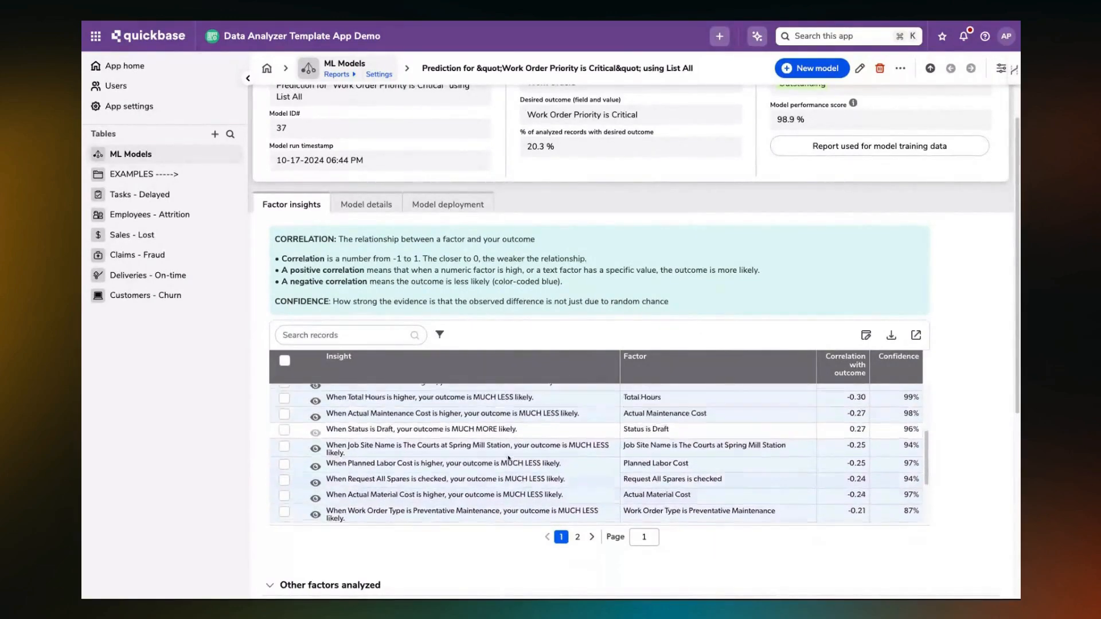
click(370, 204)
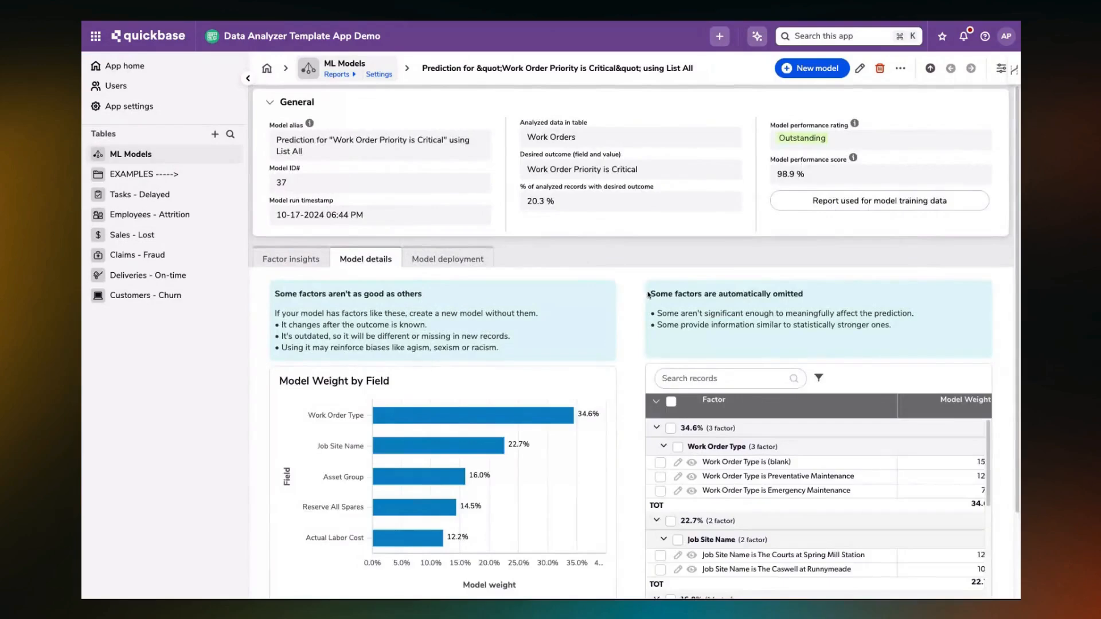
scroll(638, 293, down, 2)
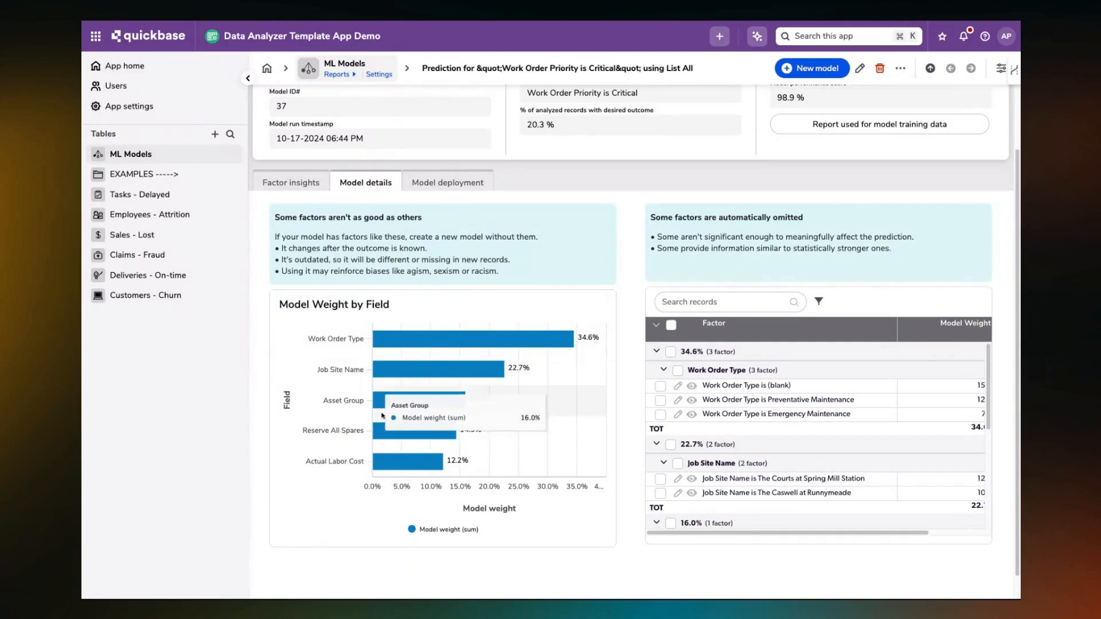
scroll(568, 227, up, 2)
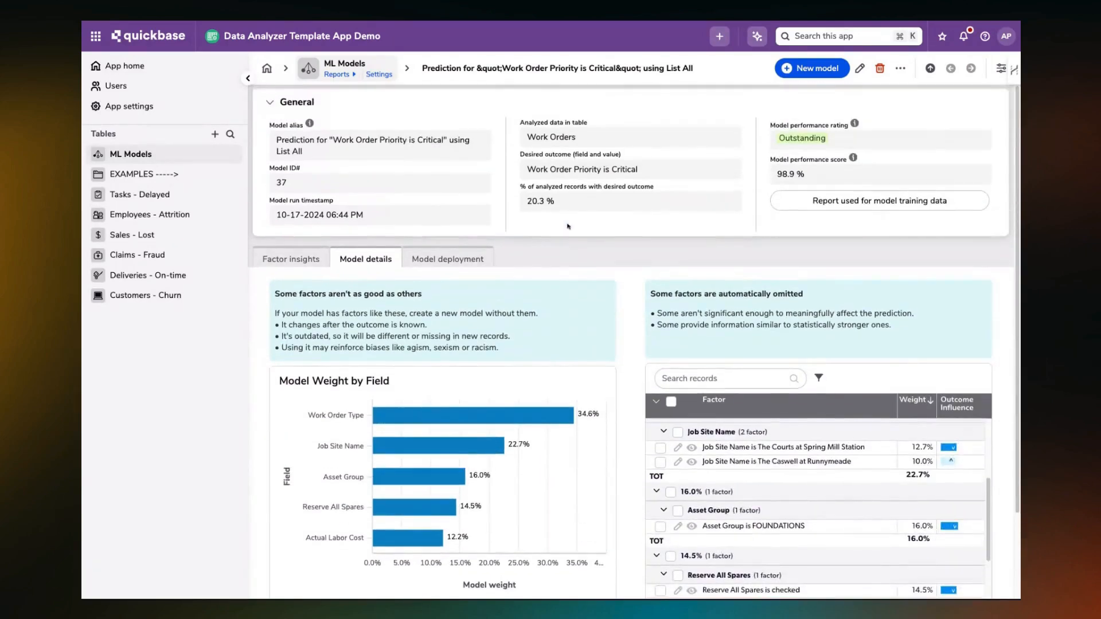
Copy the complete Percent Probability prediction formula from the model's deployment information.
click(435, 258)
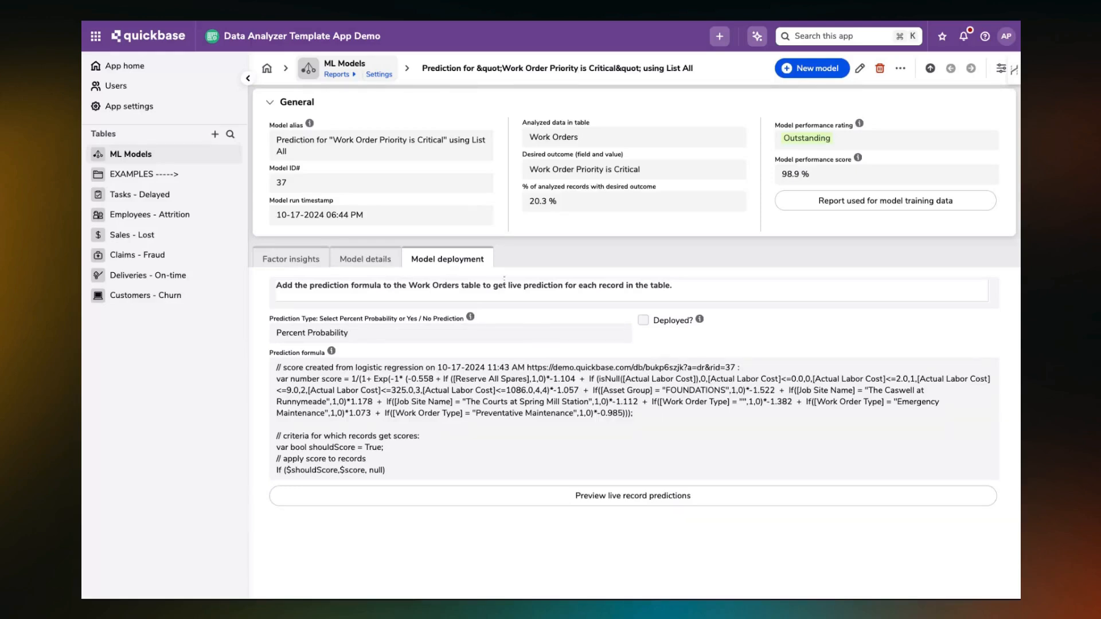
drag(275, 368, 403, 475)
right_click(399, 413)
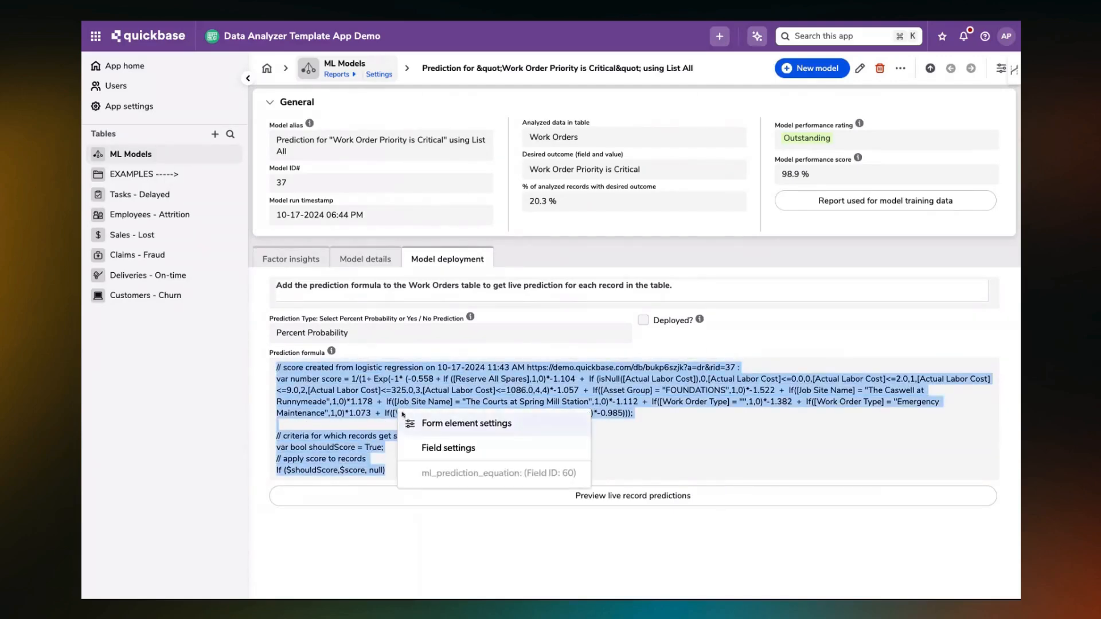
click(610, 319)
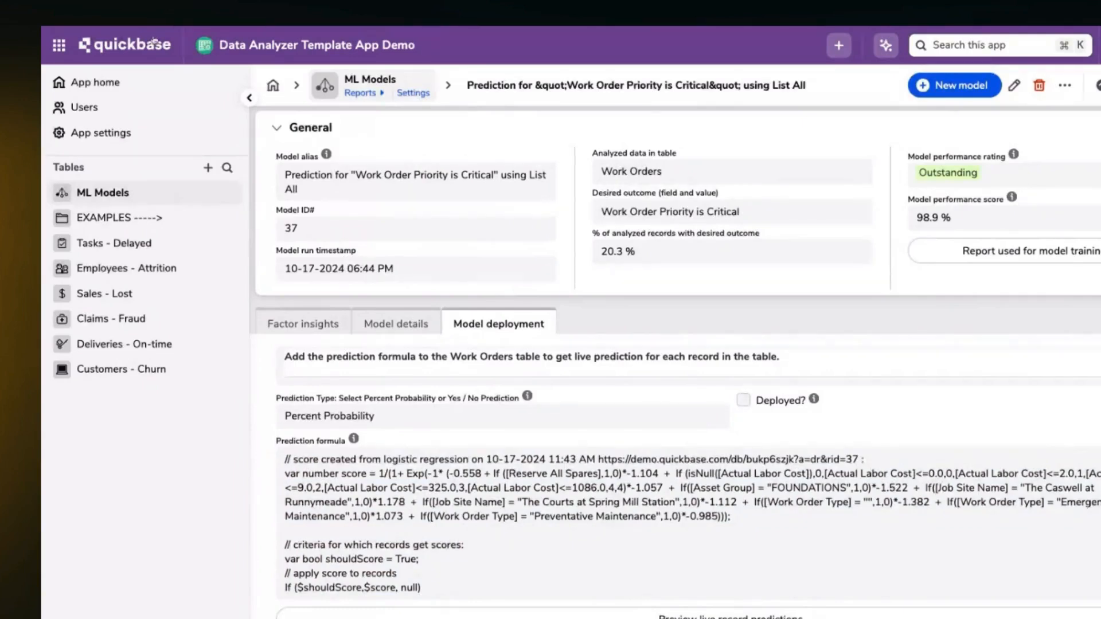
Switch to the Computerized Maintenance Management System (DA) app and open the field list of its Work Orders table.
click(60, 45)
click(298, 128)
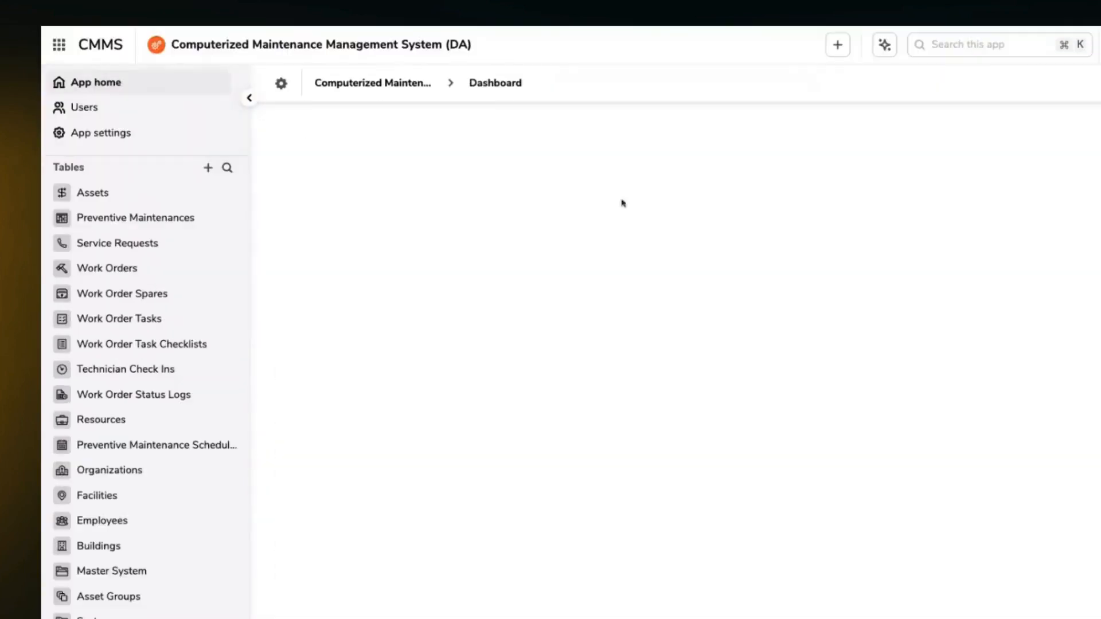
click(222, 269)
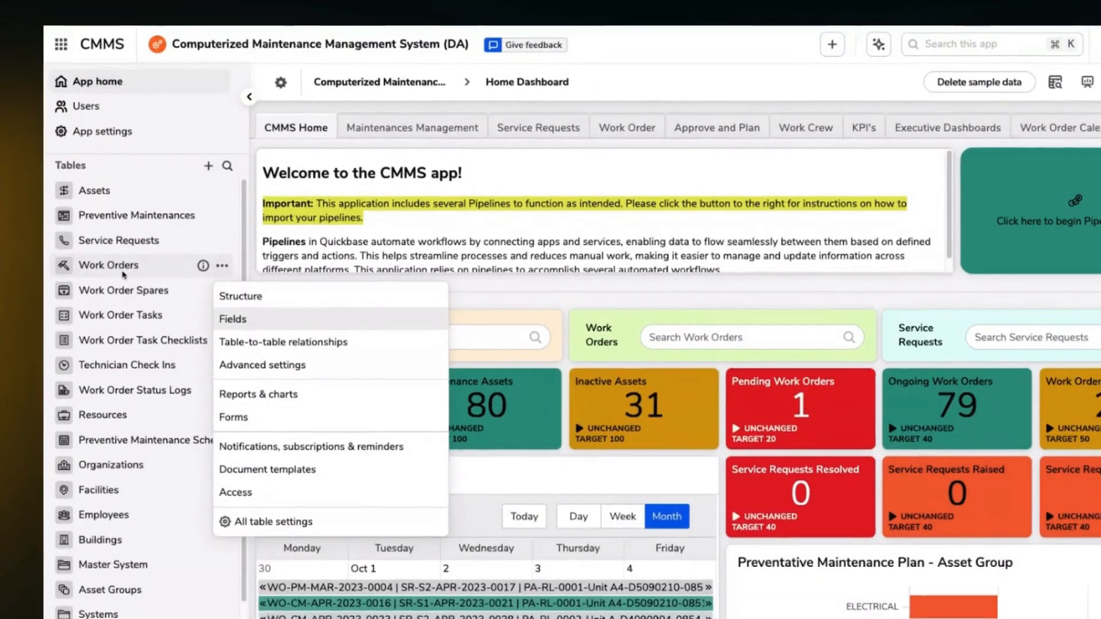
click(251, 328)
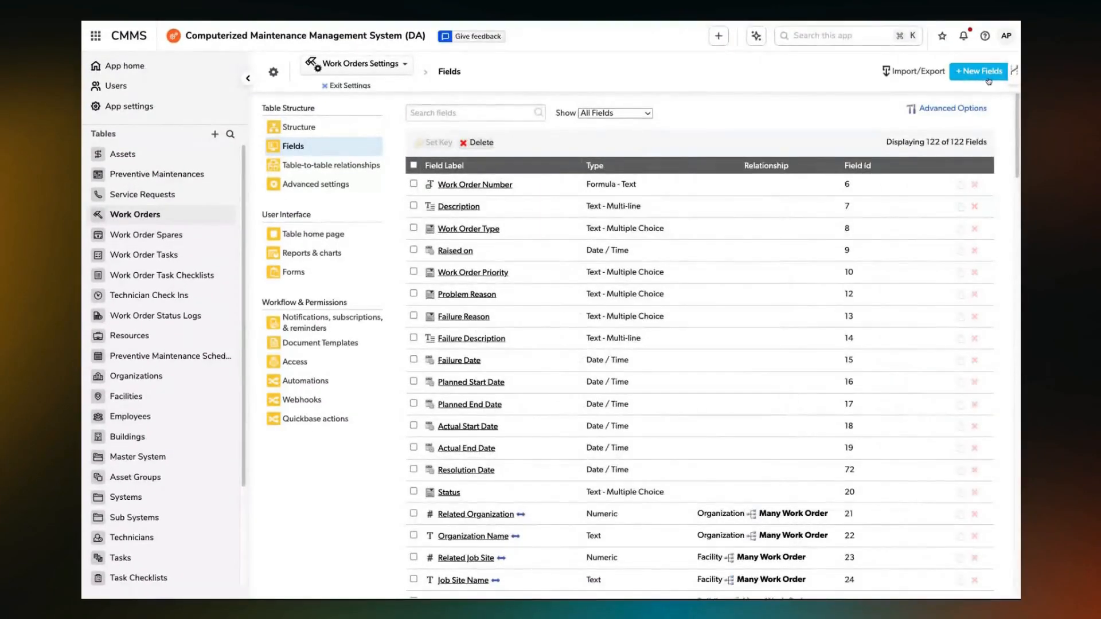
Create a Formula - Numeric field labeled "Critical Preedictions" in the Work Orders table, with the option to add it to forms.
click(968, 69)
text(Critical)
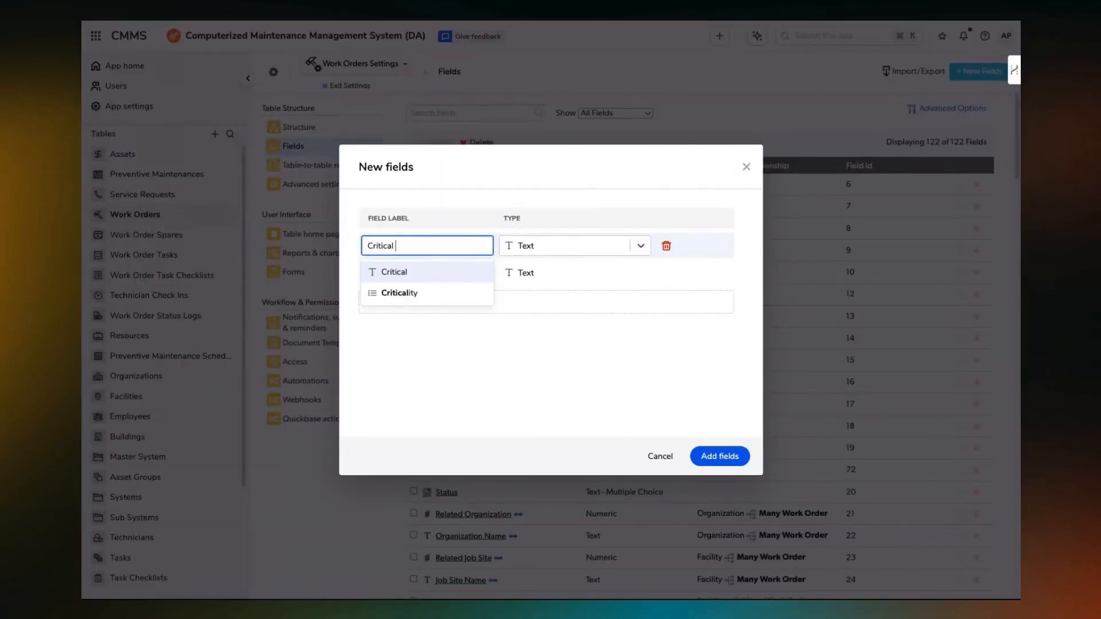
text( Preedictions)
click(637, 245)
scroll(591, 363, down, 10)
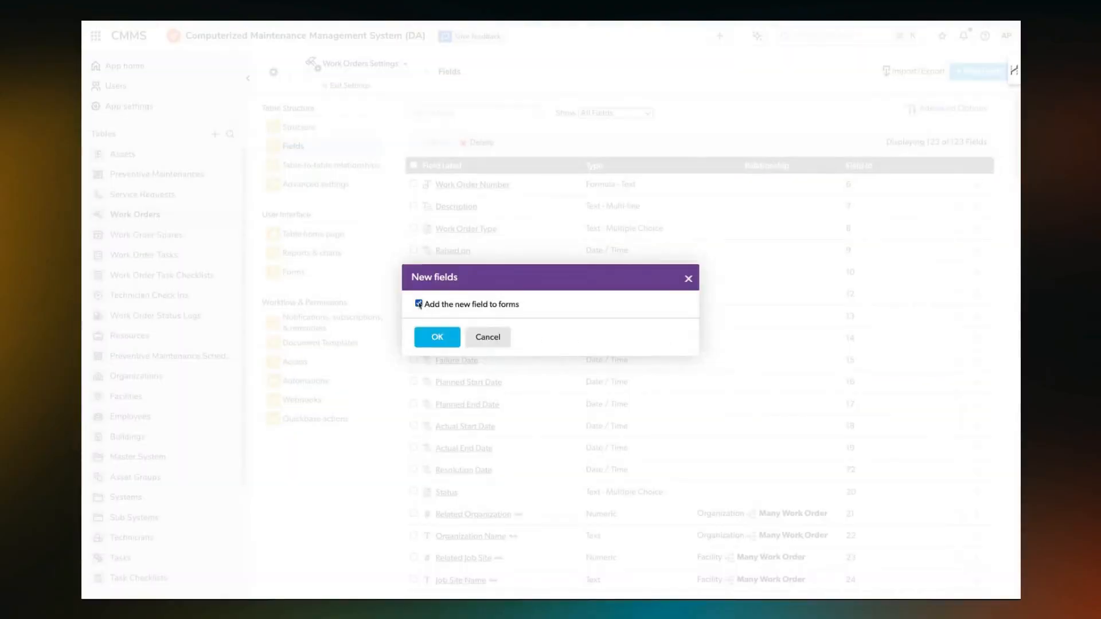
click(437, 337)
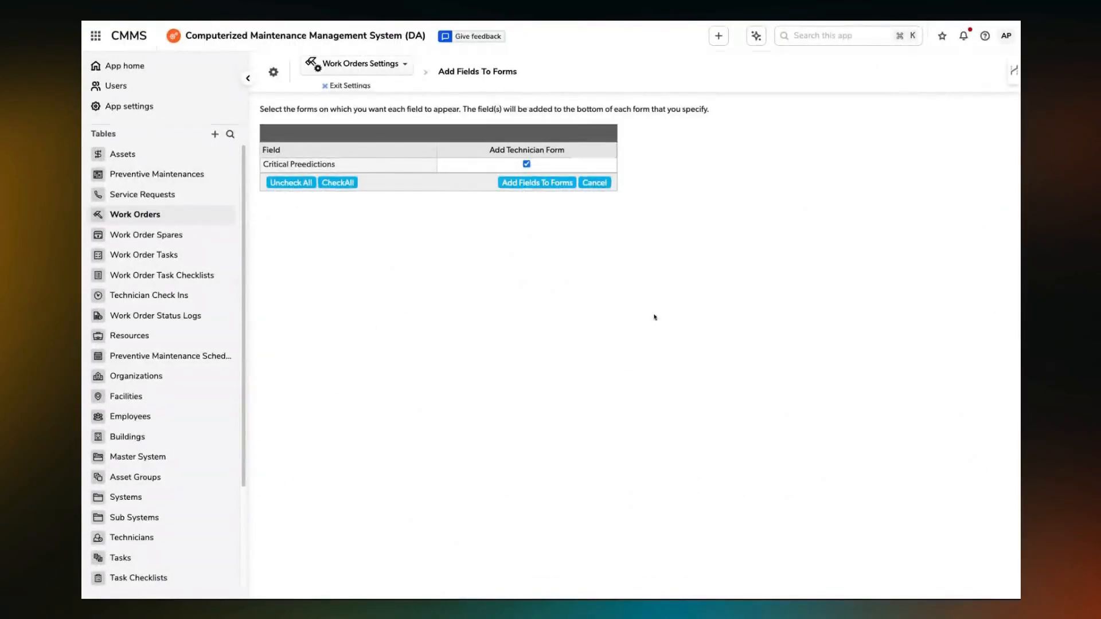
Open the Critical Preedictions field's properties and paste the copied prediction formula into its formula.
scroll(491, 480, down, 10)
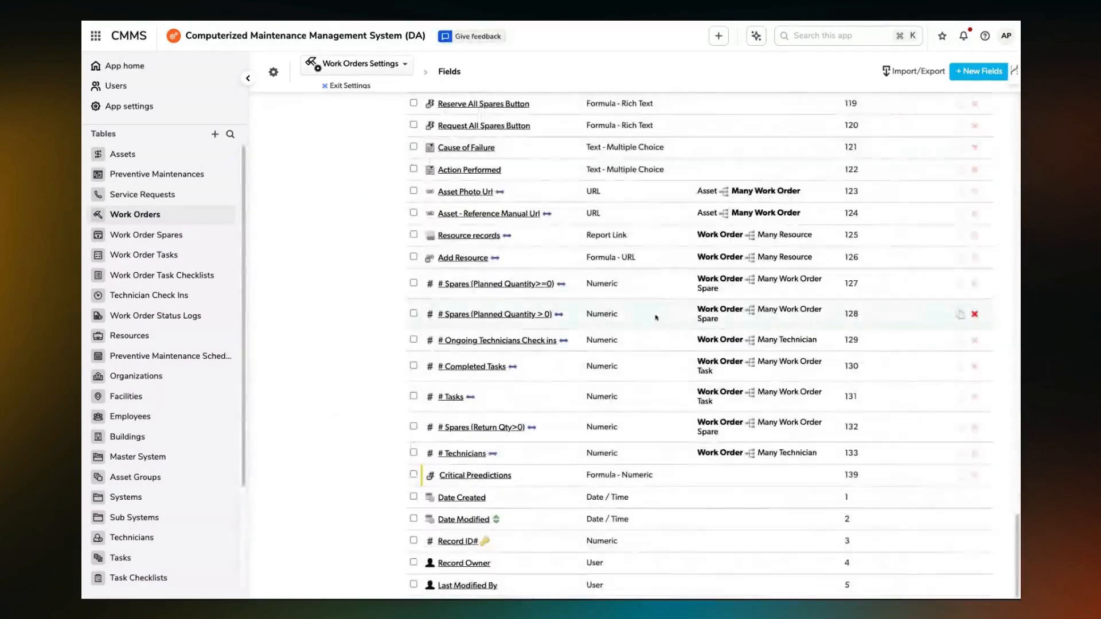
click(491, 479)
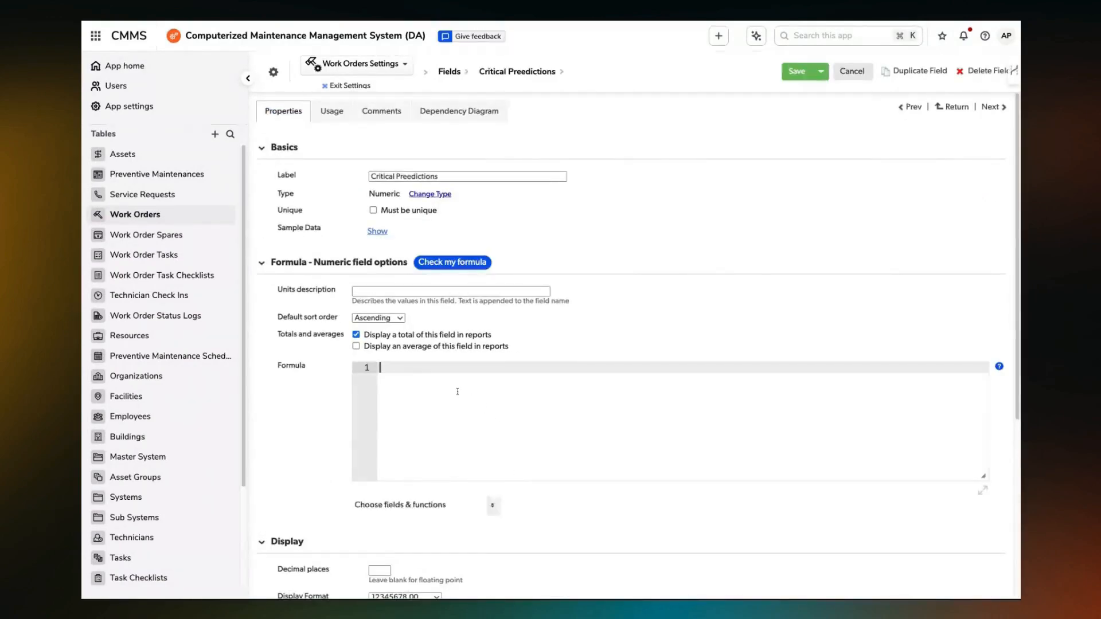
key(super+v)
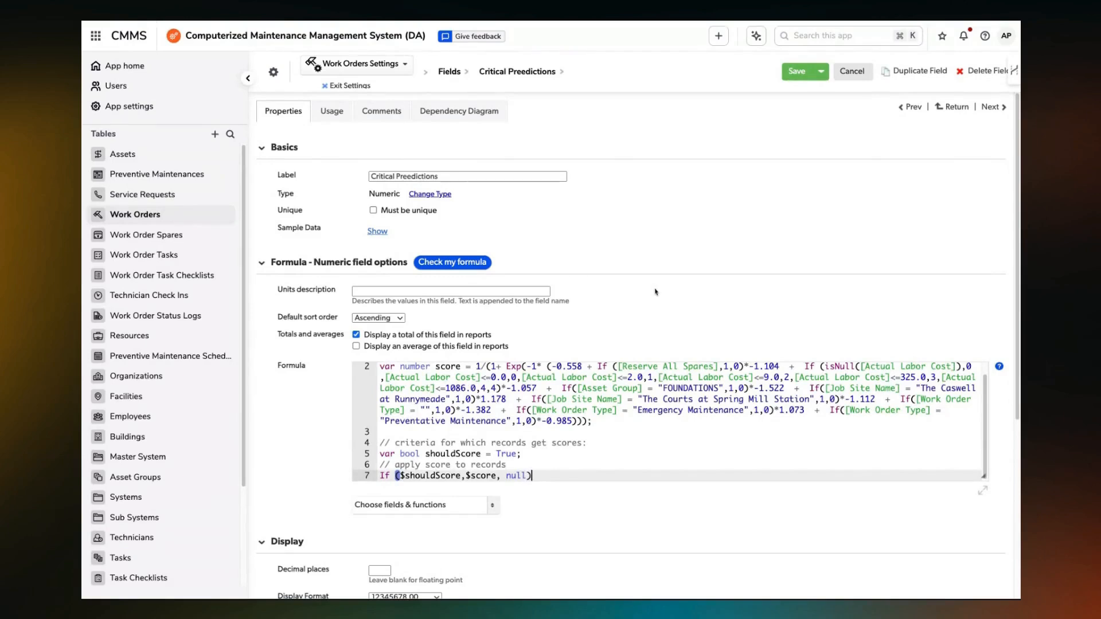
Exclude the Critical Preedictions field from report totals, display it as a percentage with 0 decimal places, and save the field.
scroll(363, 350, down, 3)
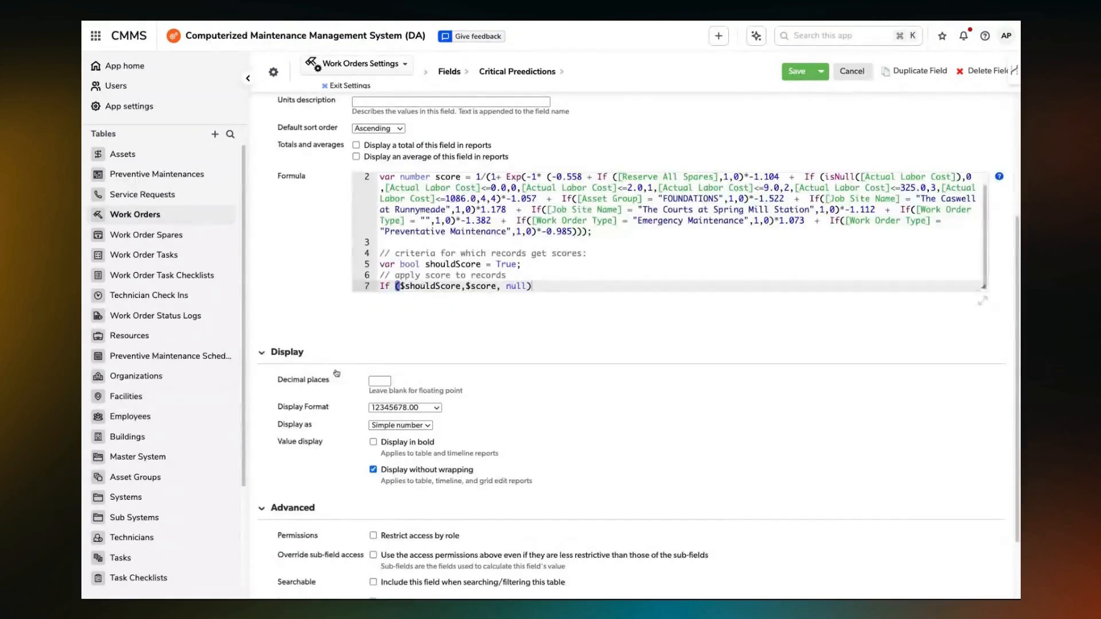
click(383, 381)
text(0)
scroll(740, 229, up, 3)
click(799, 74)
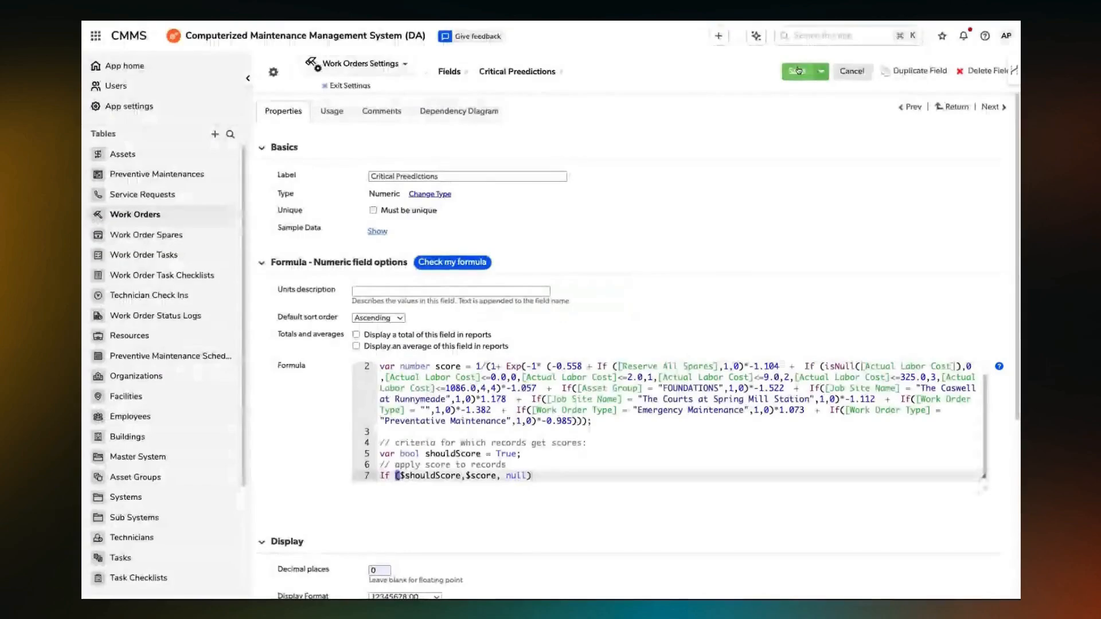
Compare each work order's Critical Preedictions percentage with its priority, status and asset group in the Work Orders report.
scroll(963, 270, up, 1)
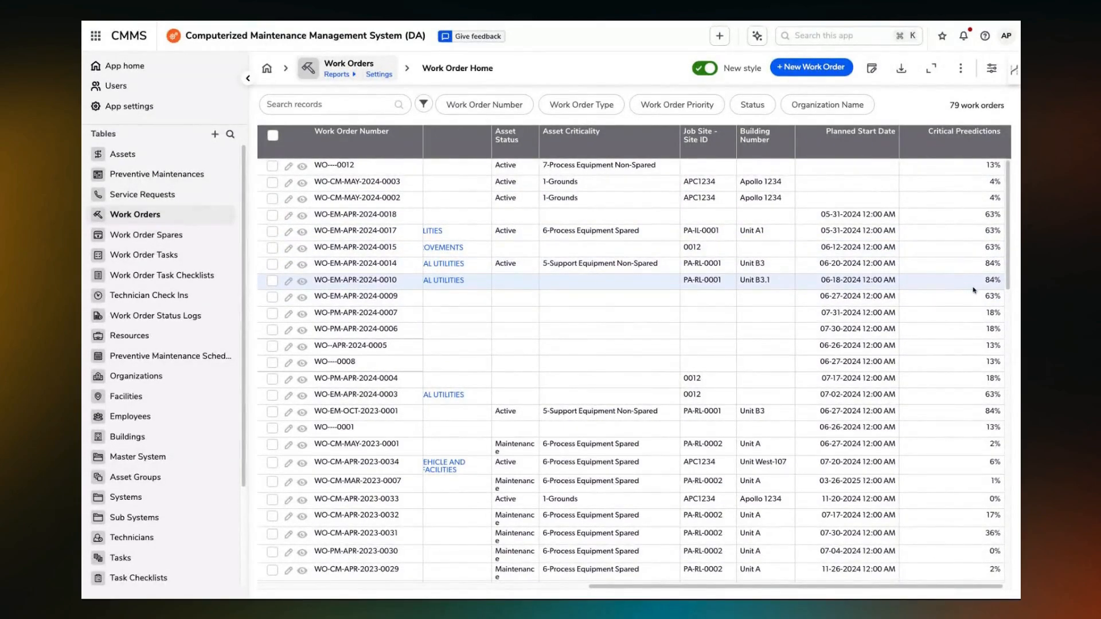
scroll(911, 361, left, 5)
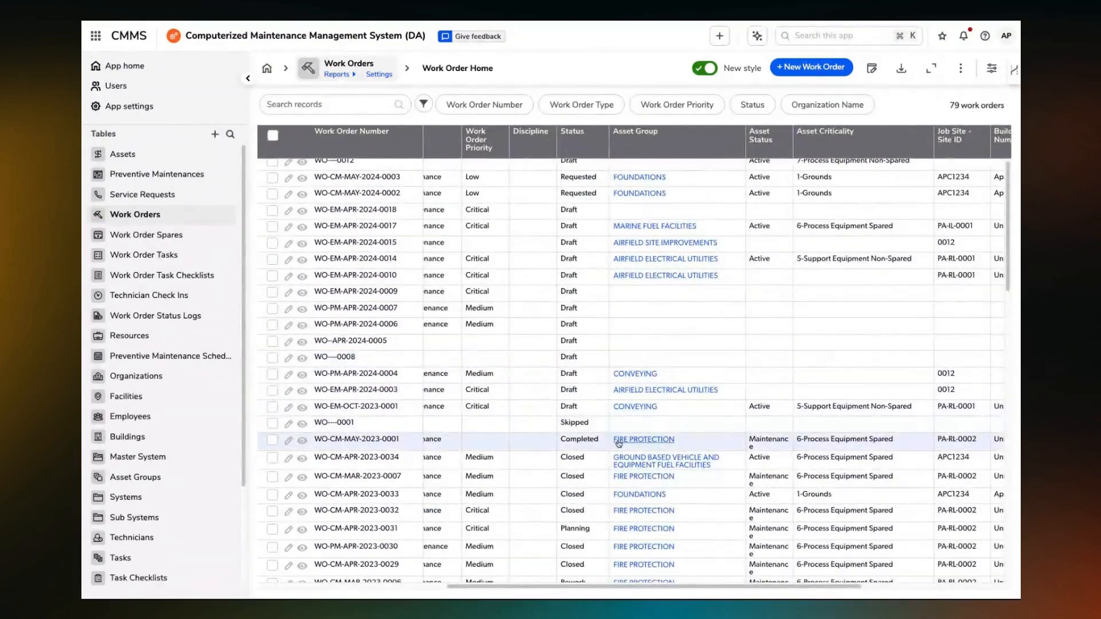
scroll(618, 443, left, 2)
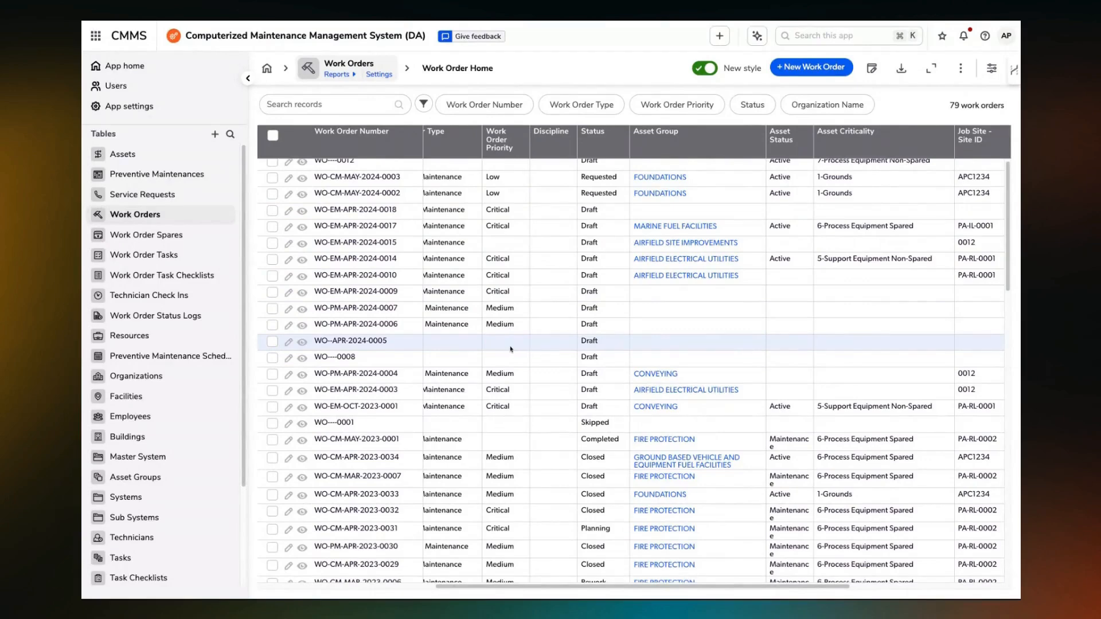
scroll(458, 350, right, 5)
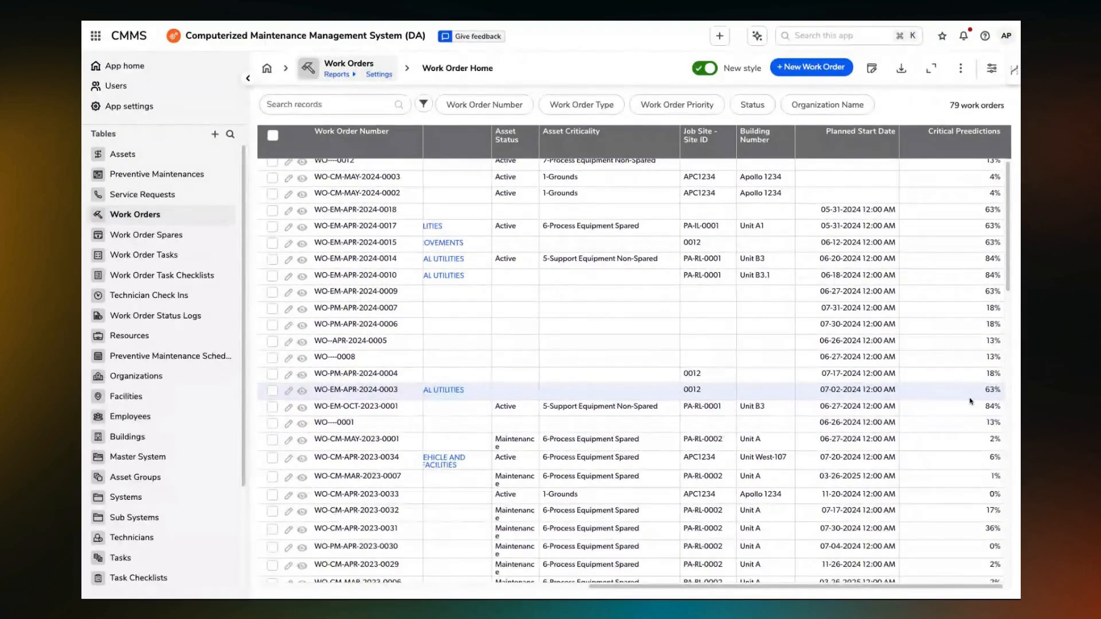
scroll(970, 400, down, 1)
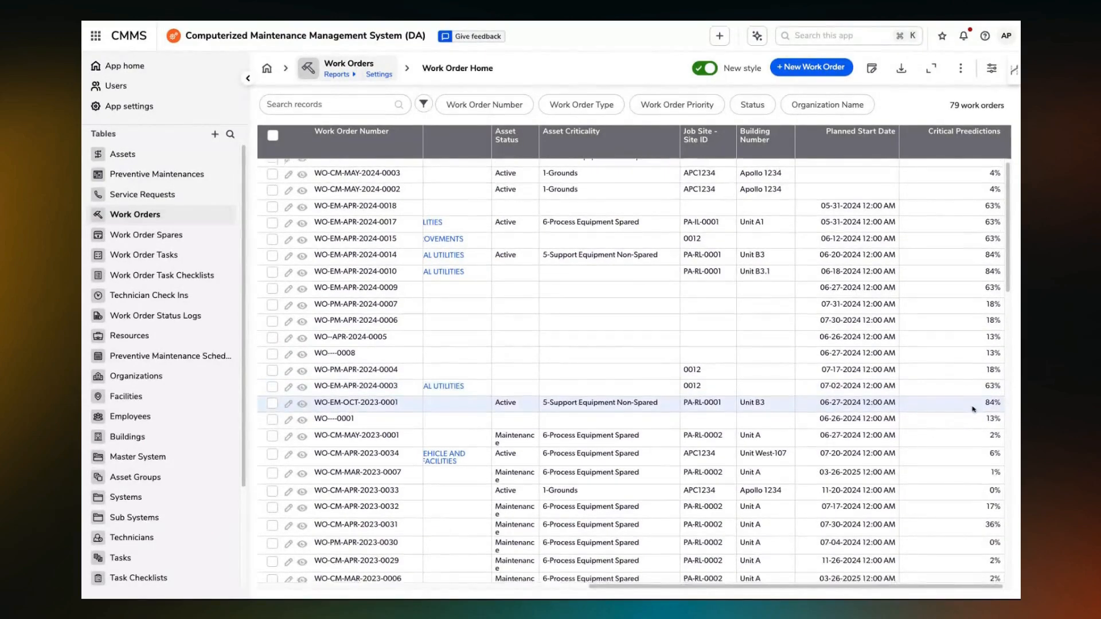